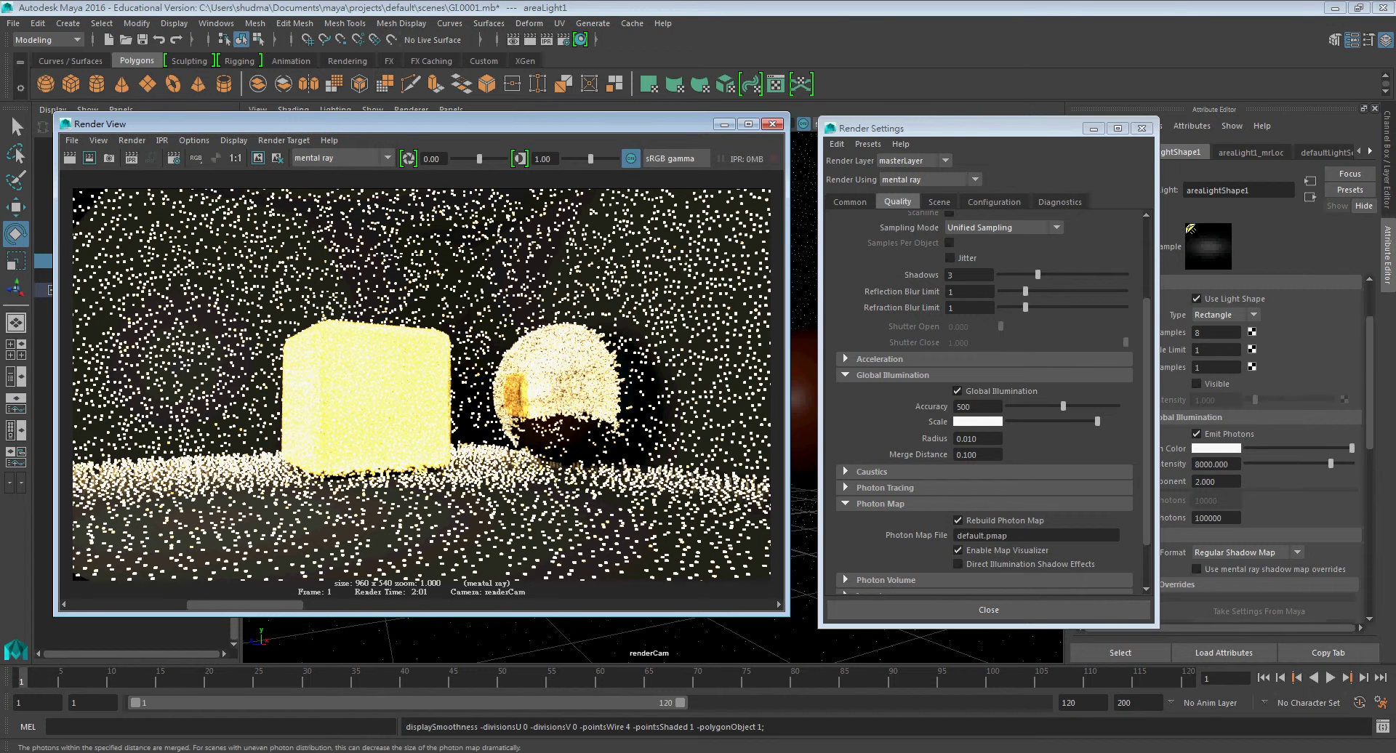
# - Turn off Rebuild Photon Map, set the global illumination Radius to 1.000, and re-render
pyautogui.doubleClick(967, 455)
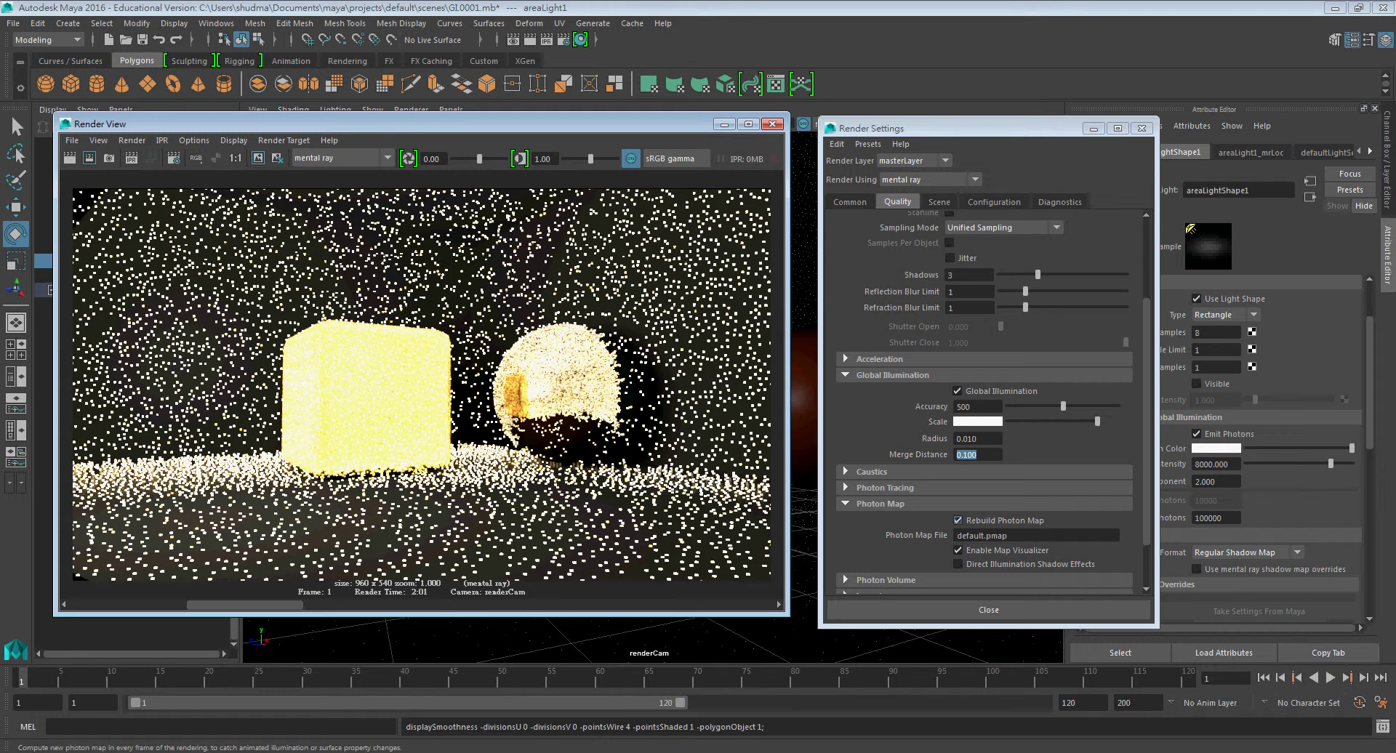
pyautogui.click(958, 521)
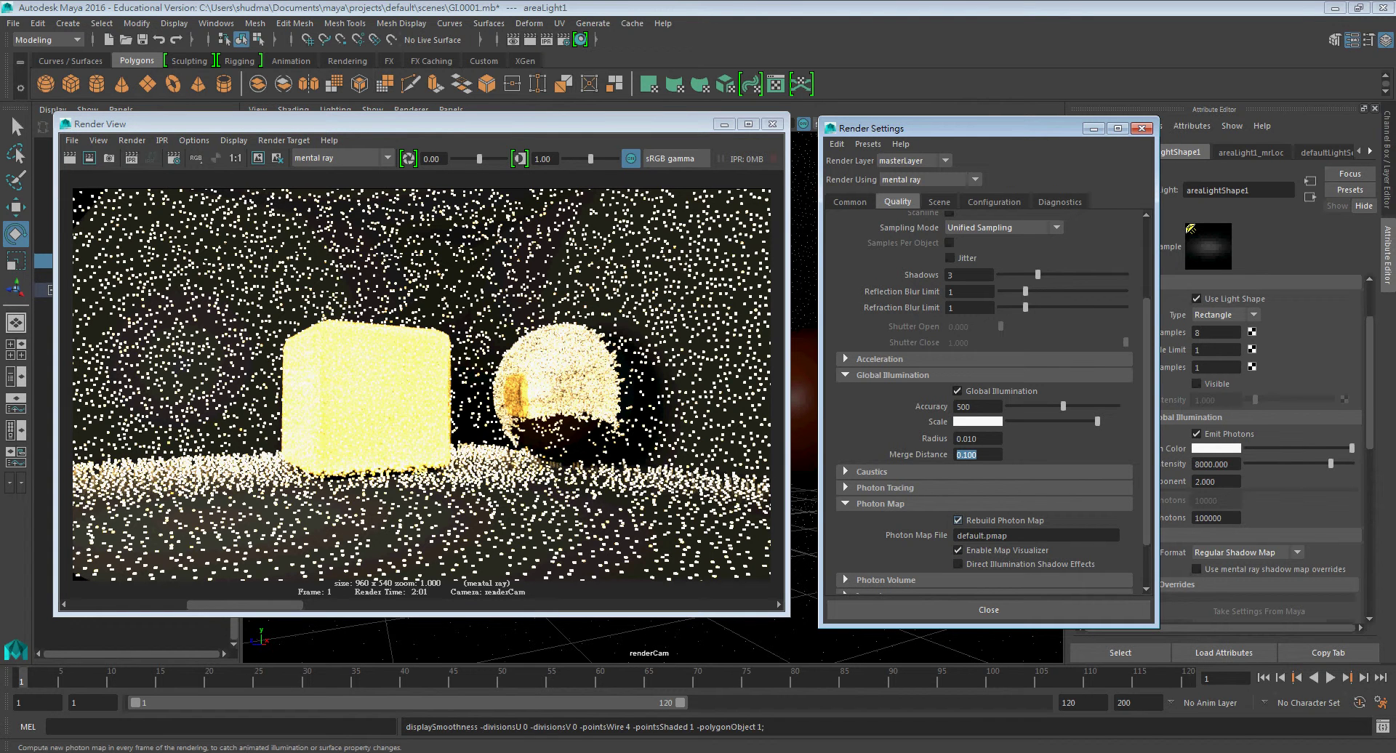
pyautogui.click(974, 454)
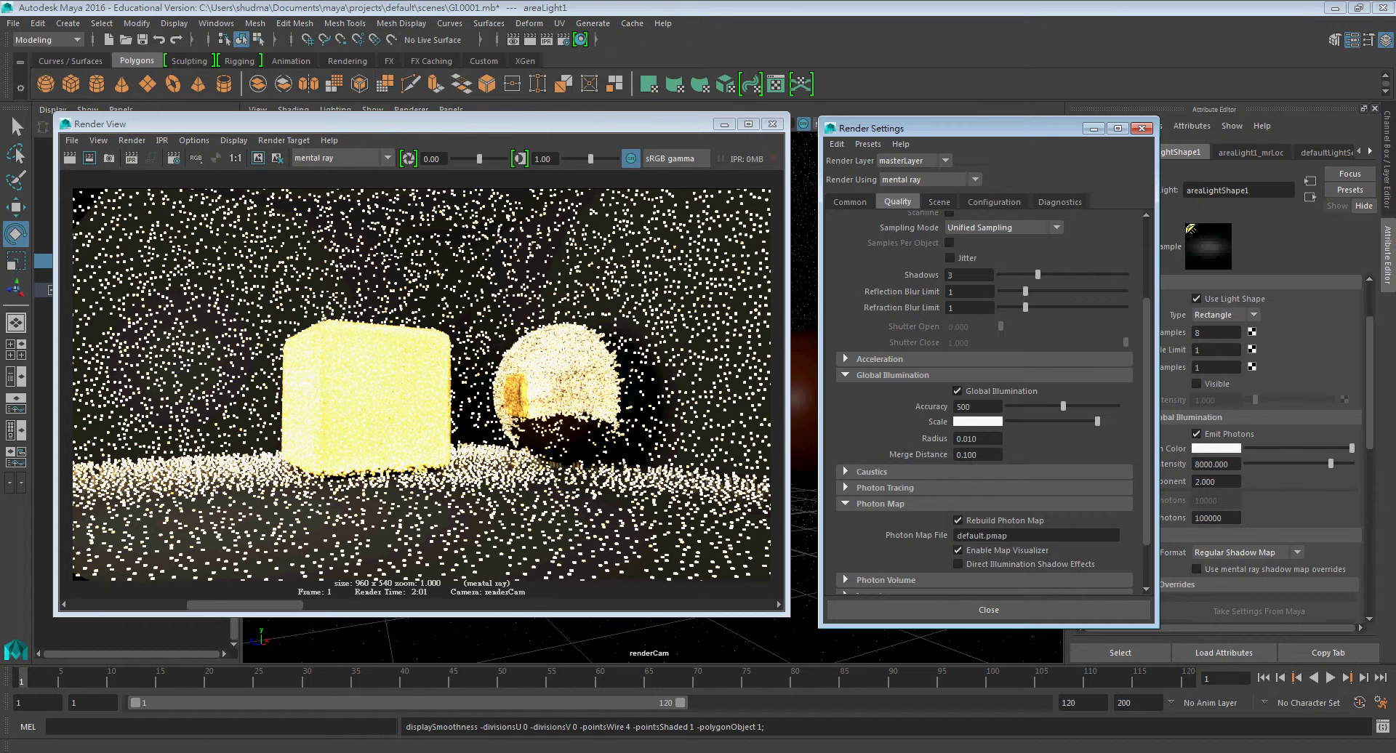
pyautogui.click(958, 521)
pyautogui.hotkey('shift', 'Tab')
pyautogui.write('1')
pyautogui.press('Return')
pyautogui.click(70, 158)
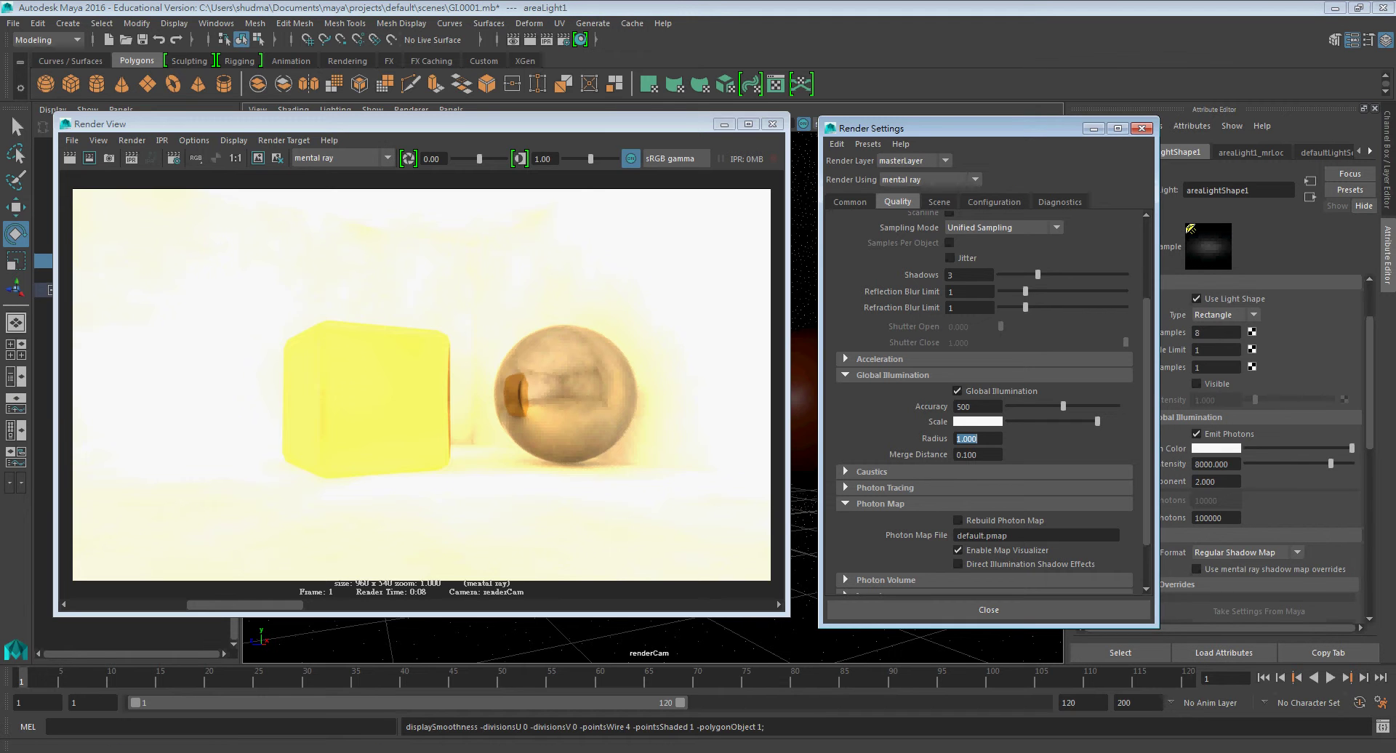
# - Set the GI Scale colour value to 0.1 and re-render the scene
pyautogui.click(978, 421)
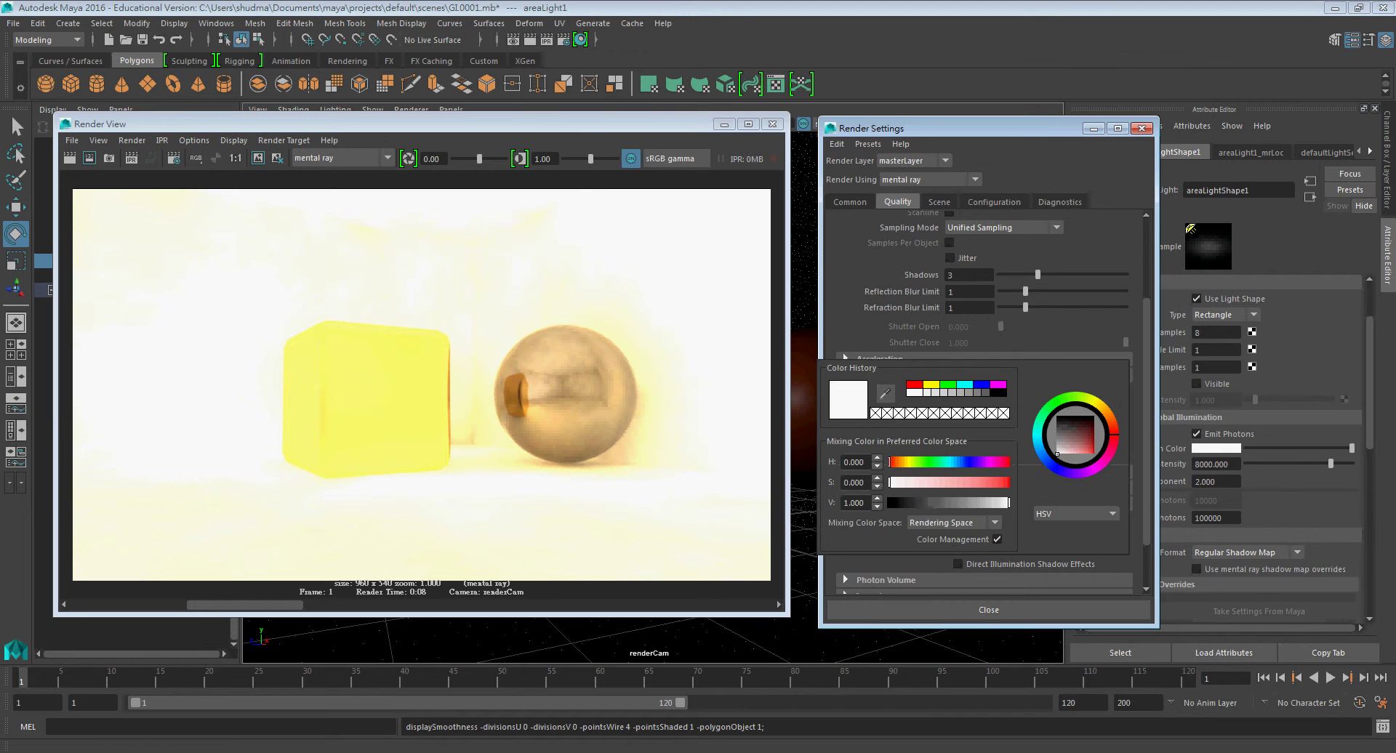
pyautogui.doubleClick(854, 502)
pyautogui.write('0.1')
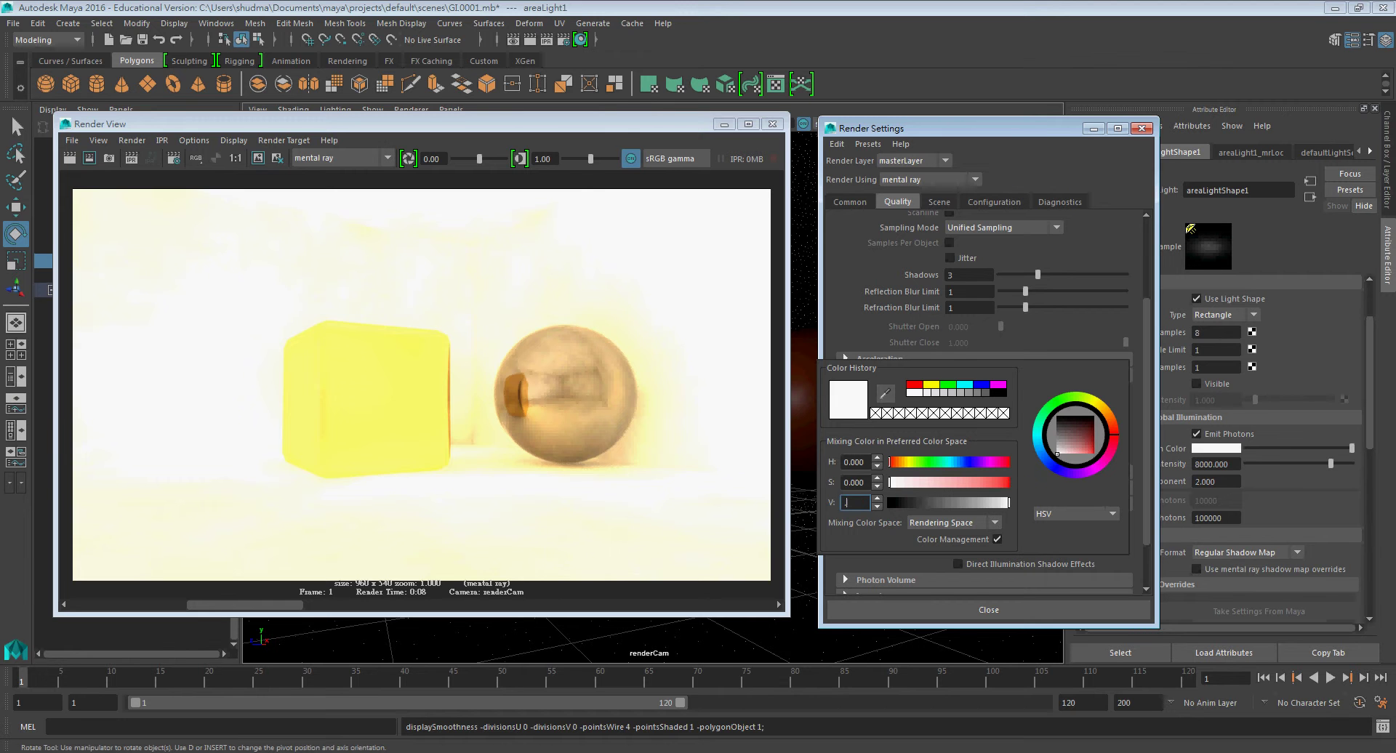
pyautogui.press('Return')
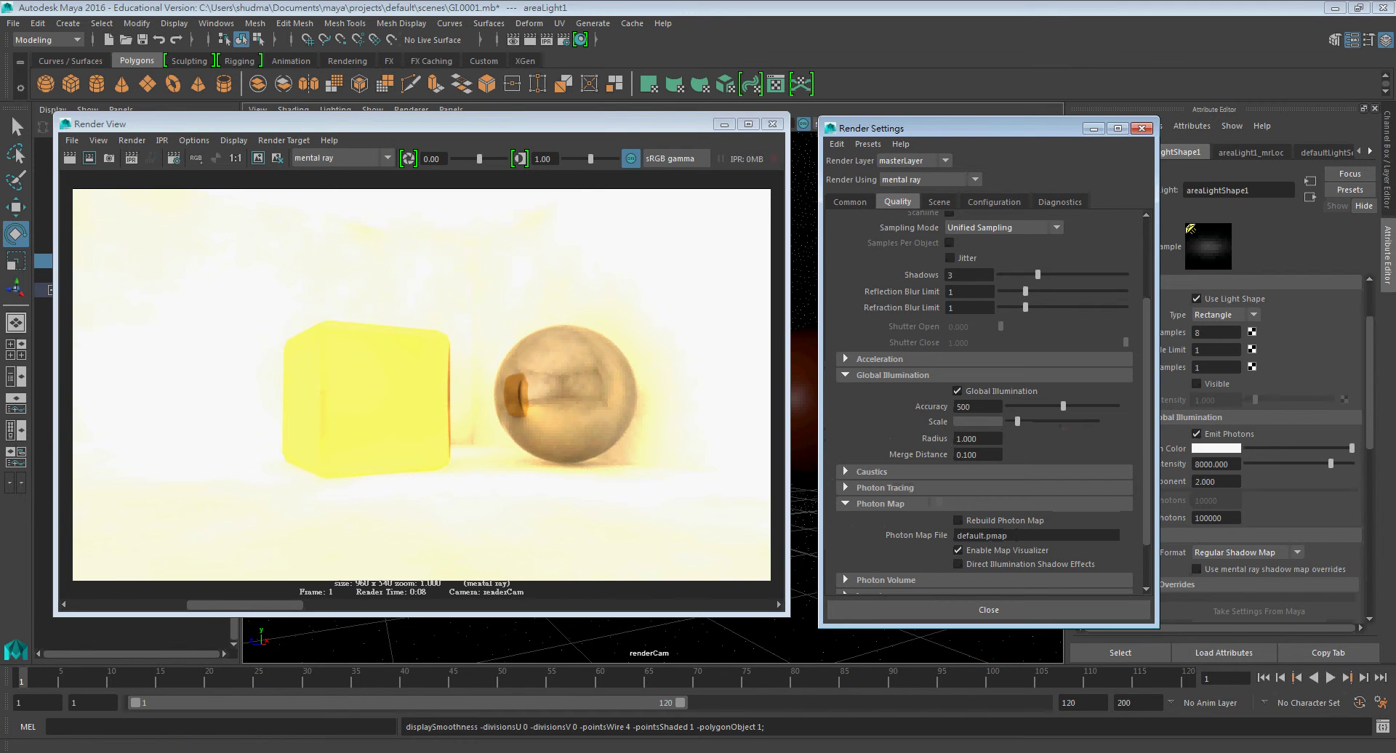
pyautogui.click(70, 158)
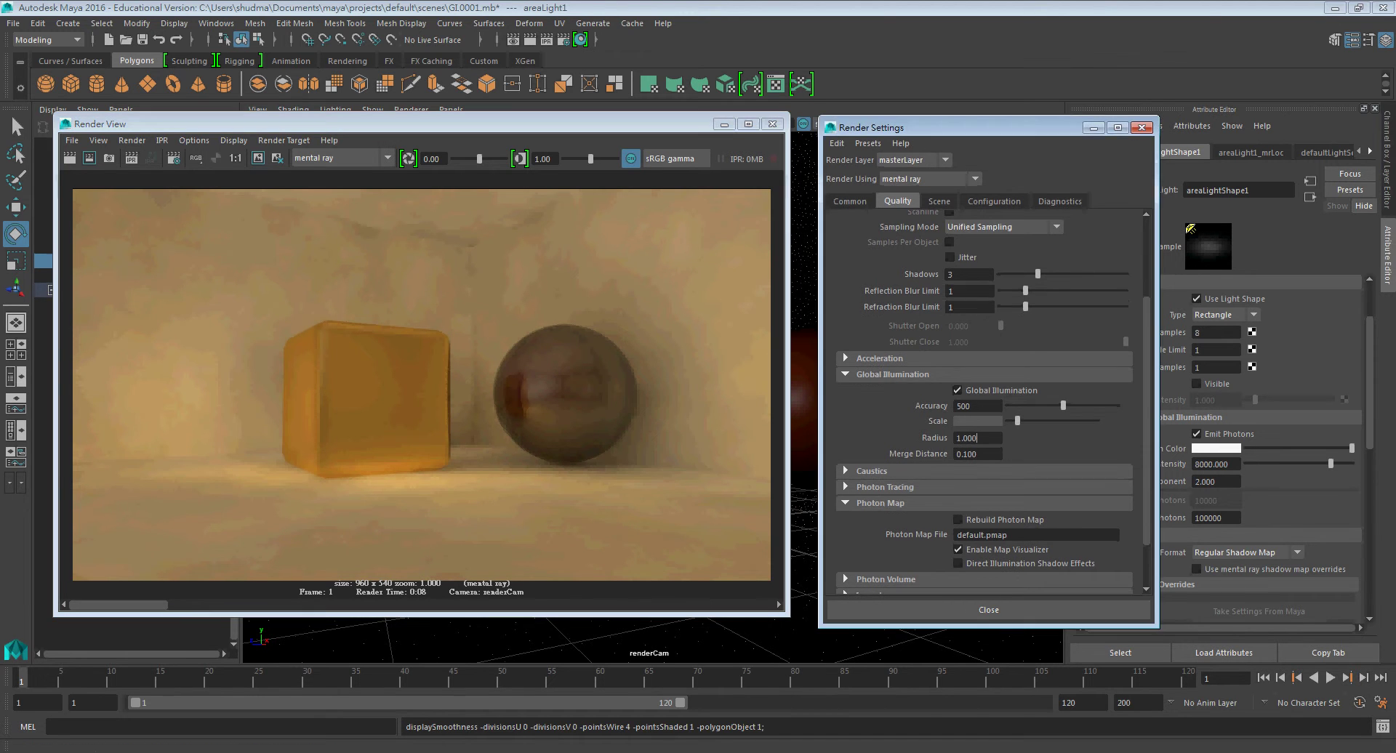
# - Enlarge the Render Settings window upward while the warm-light render finishes
pyautogui.moveTo(989, 116); pyautogui.dragTo(989, 37)
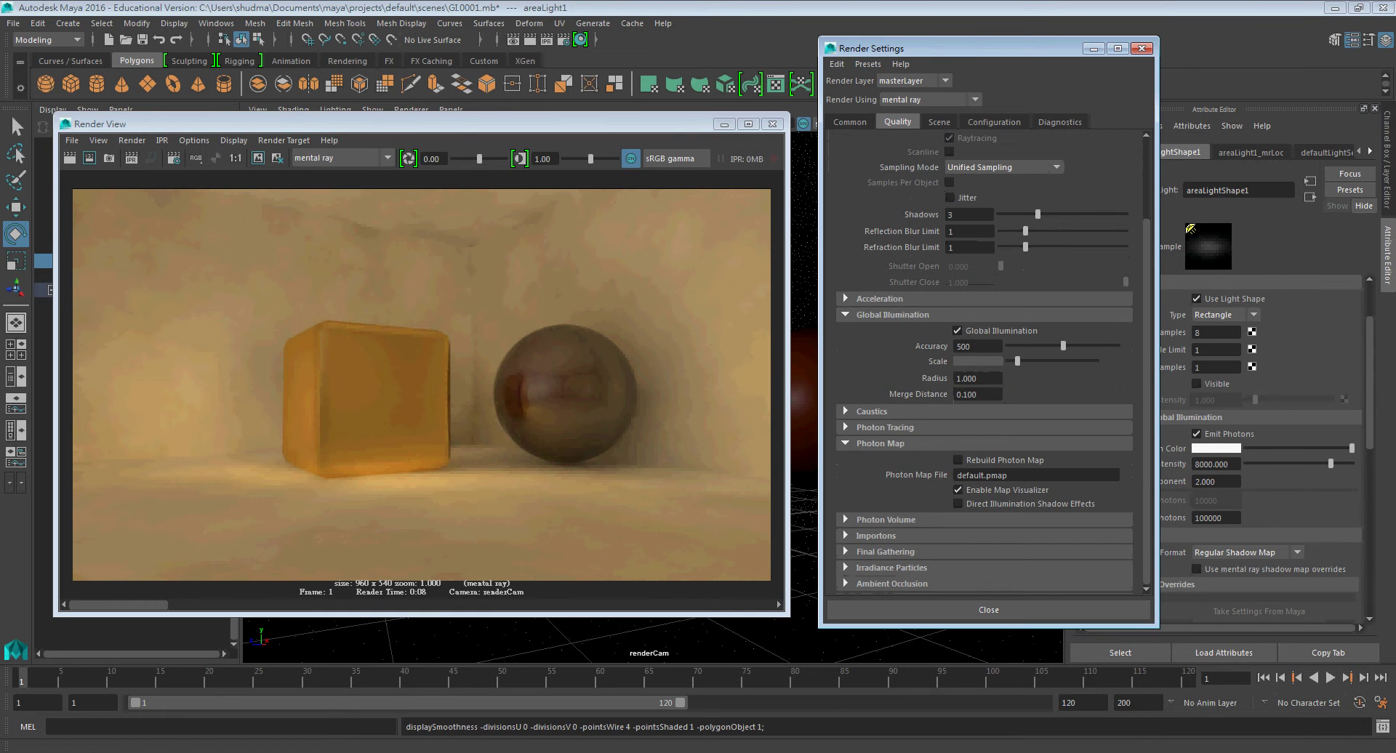
# - Set Final Gathering Accuracy to 300, Point Density to 3.000 and Point Interpolation to 30
pyautogui.scroll(3, 982, 327)
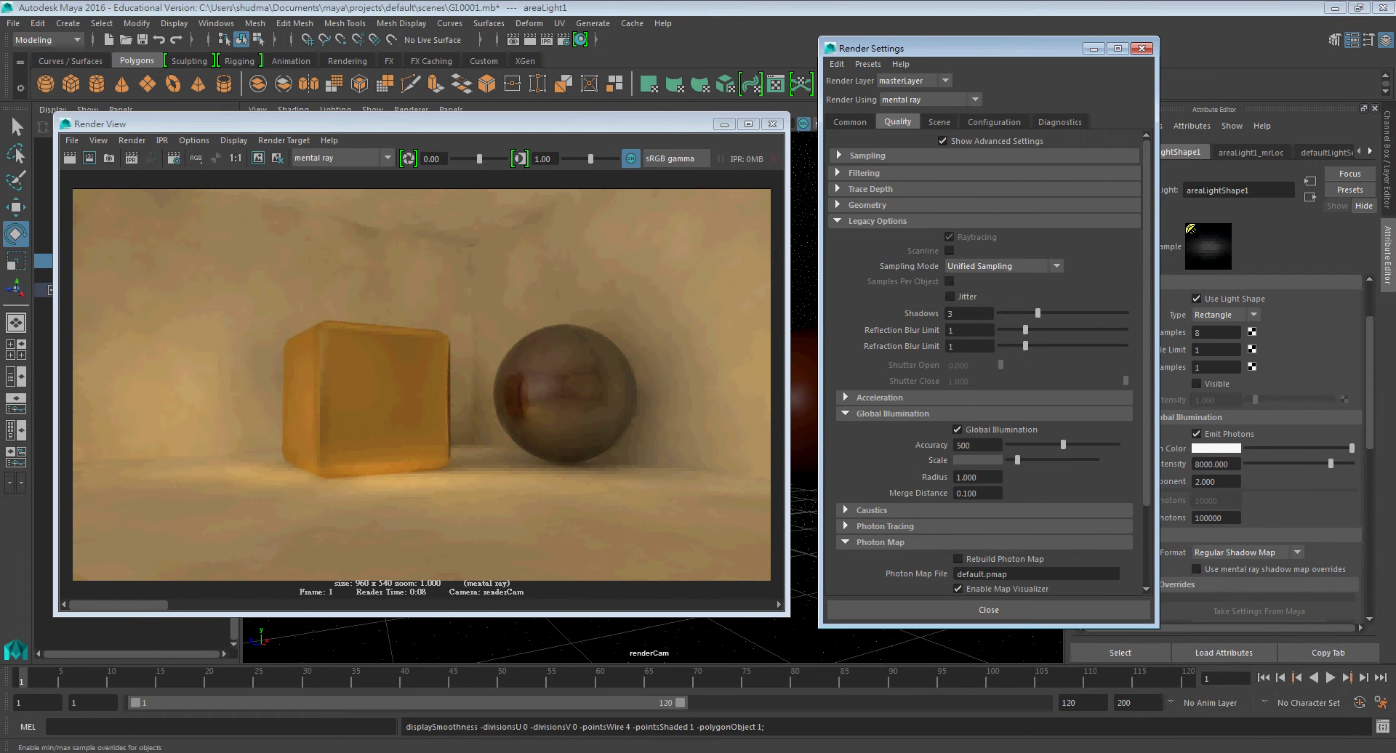
pyautogui.scroll(-3, 982, 456)
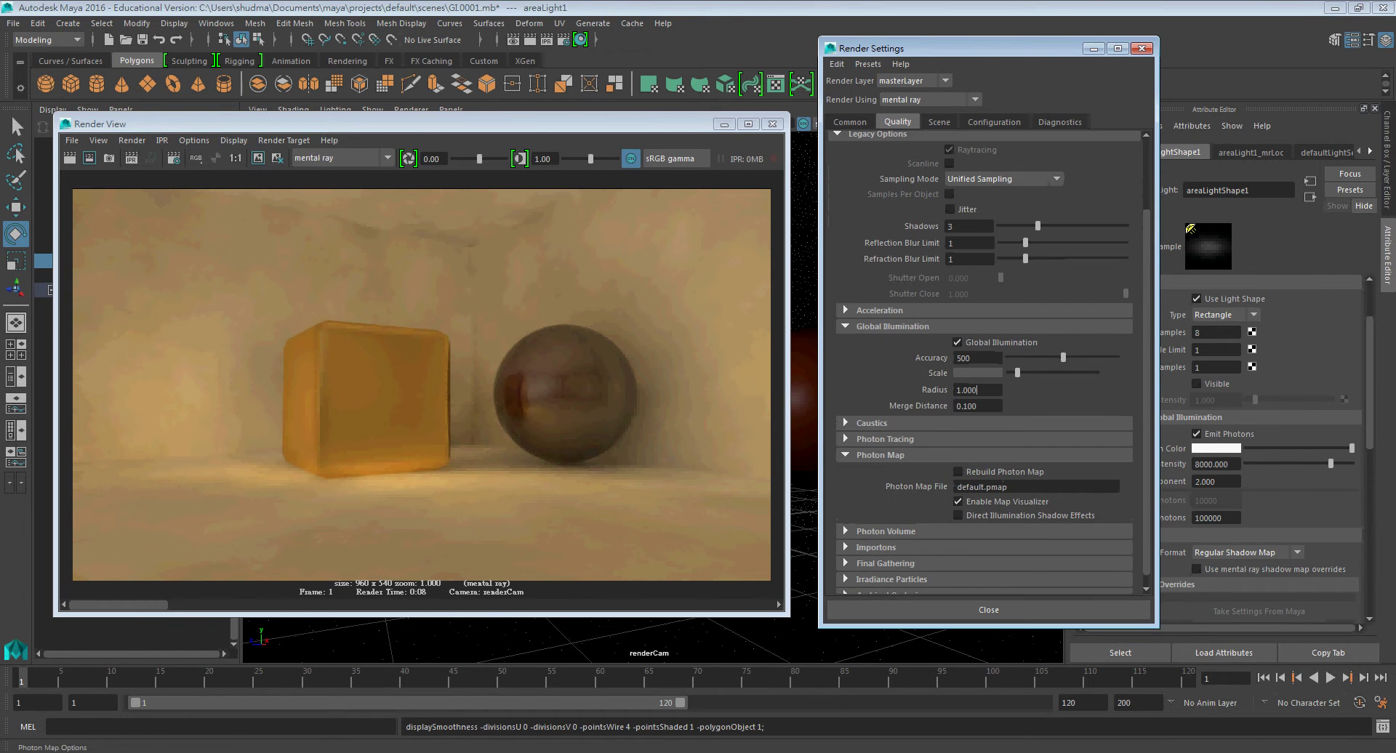
pyautogui.scroll(-1, 982, 509)
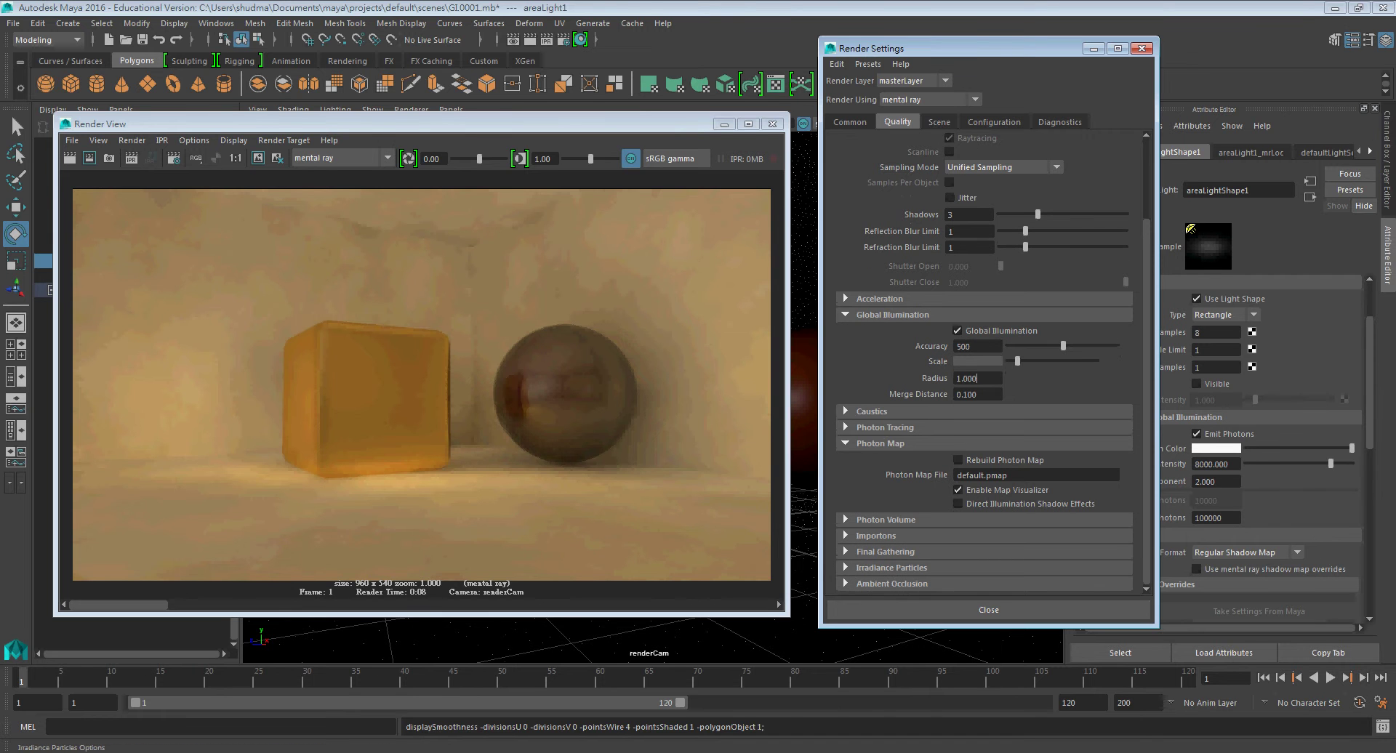
pyautogui.click(886, 551)
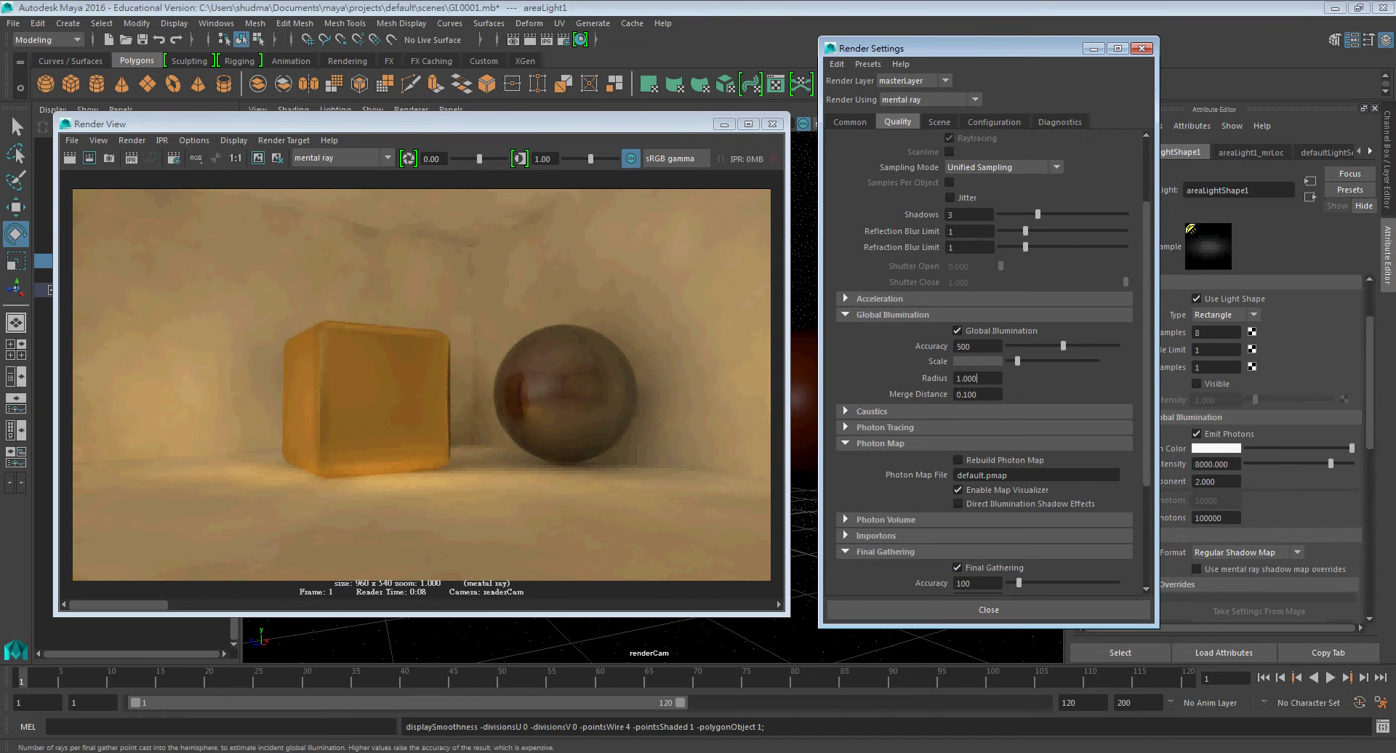
pyautogui.scroll(-4, 957, 553)
pyautogui.write('3')
pyautogui.doubleClick(958, 469)
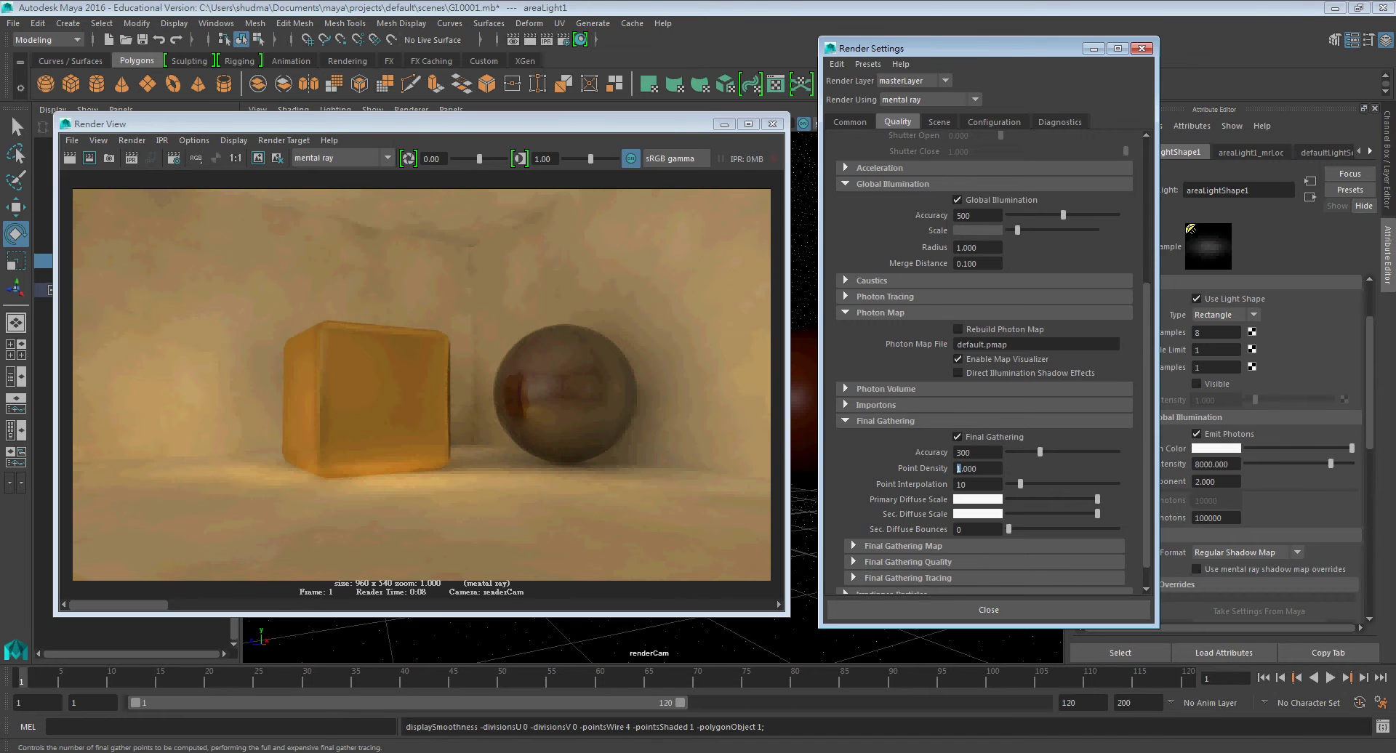
pyautogui.write('3')
pyautogui.moveTo(956, 484); pyautogui.dragTo(961, 485)
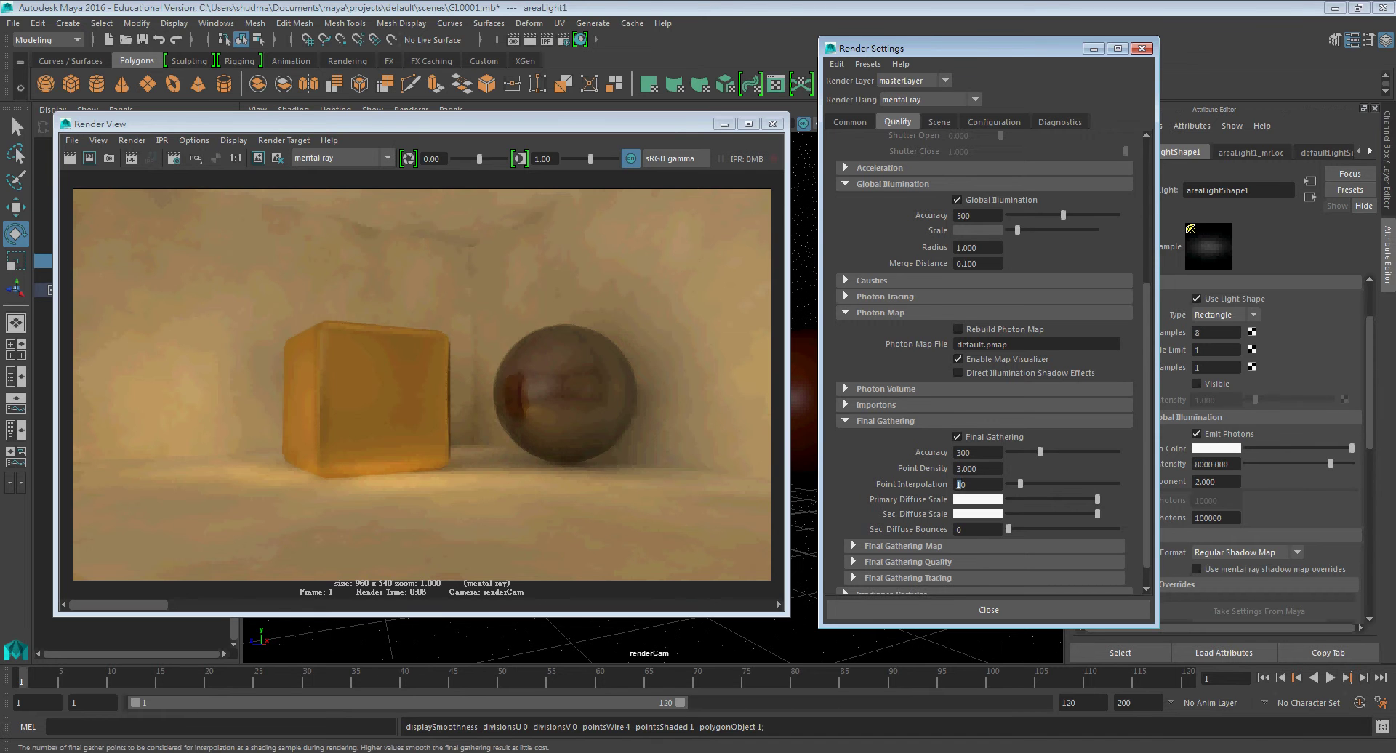
pyautogui.write('3')
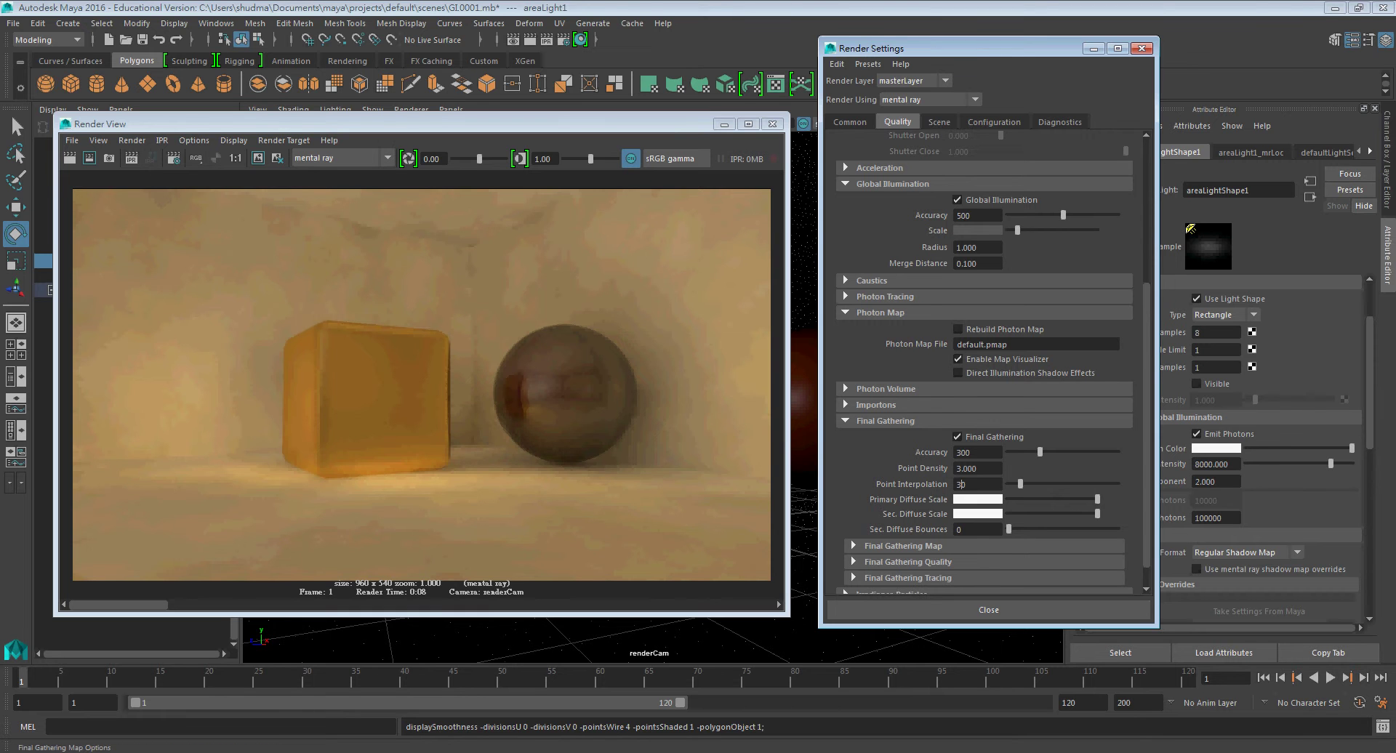
# - Set the Final Gathering Map Rebuild option to On
pyautogui.click(903, 546)
pyautogui.click(988, 563)
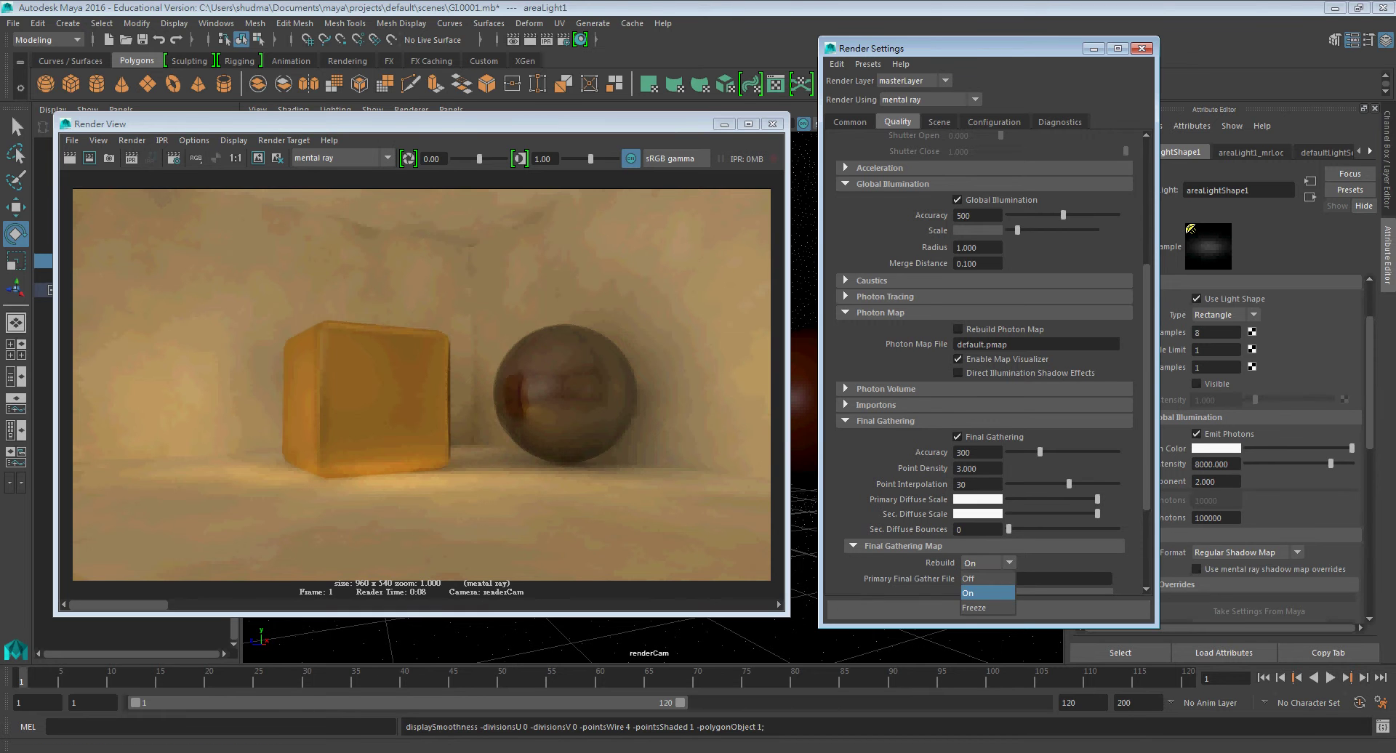
pyautogui.click(978, 593)
pyautogui.scroll(-2, 989, 363)
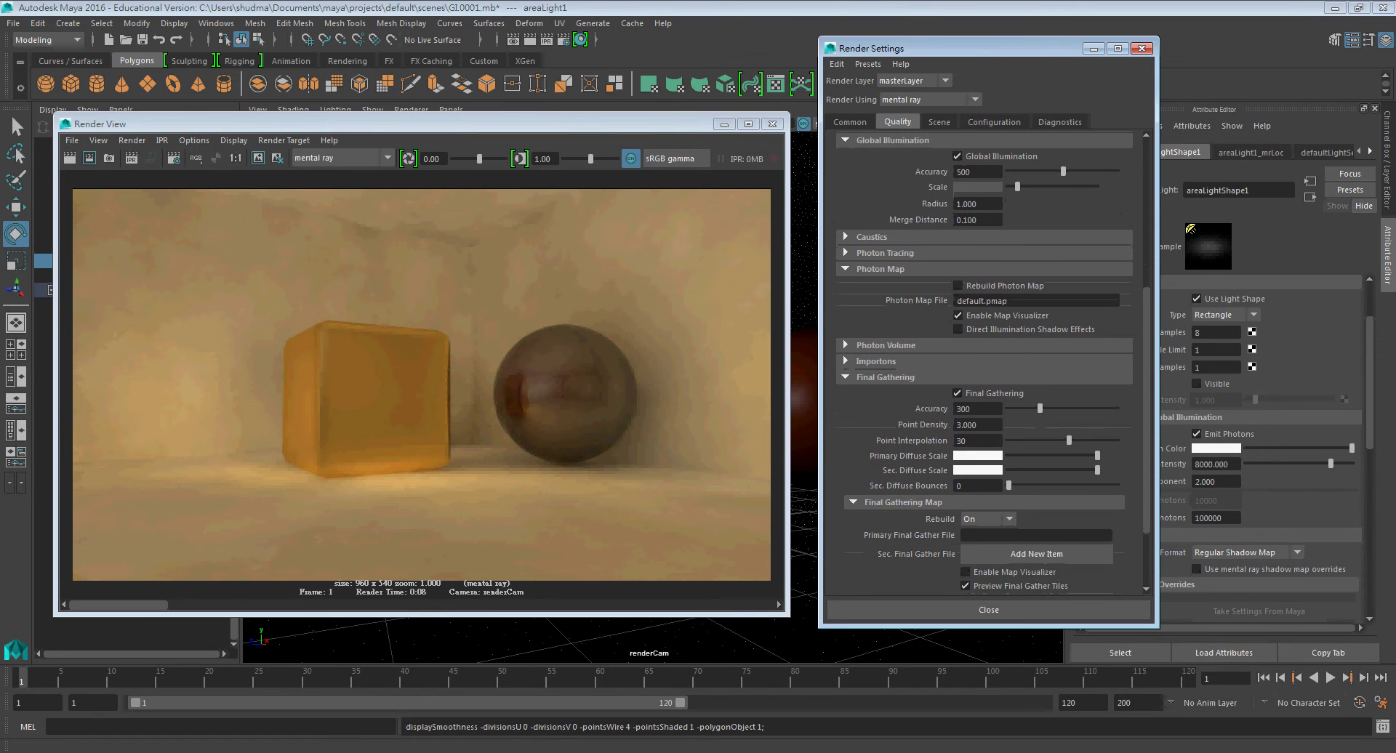
pyautogui.scroll(-2, 989, 364)
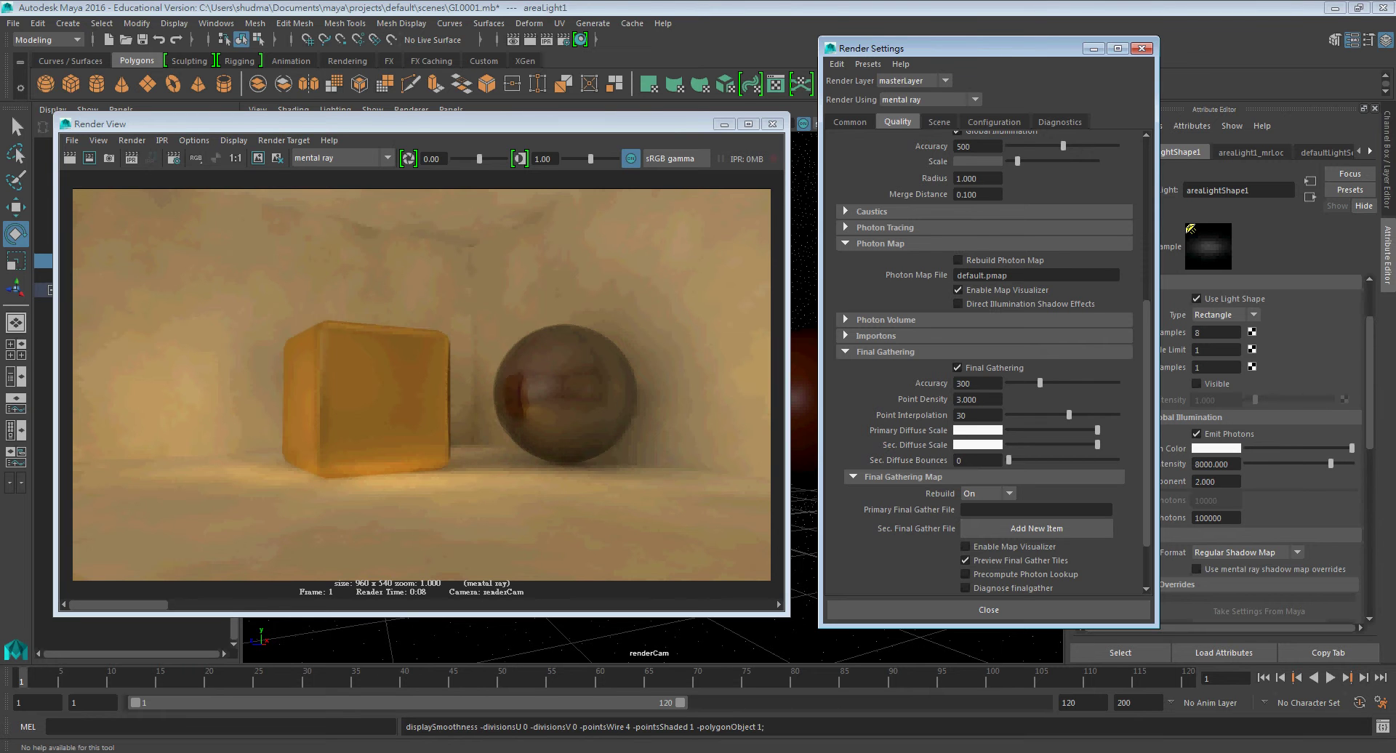
# - Enable the final gather Map Visualizer, re-render, then set gather-map Rebuild to Off
pyautogui.click(965, 547)
pyautogui.write('default.fgmap')
pyautogui.click(70, 158)
pyautogui.click(70, 158)
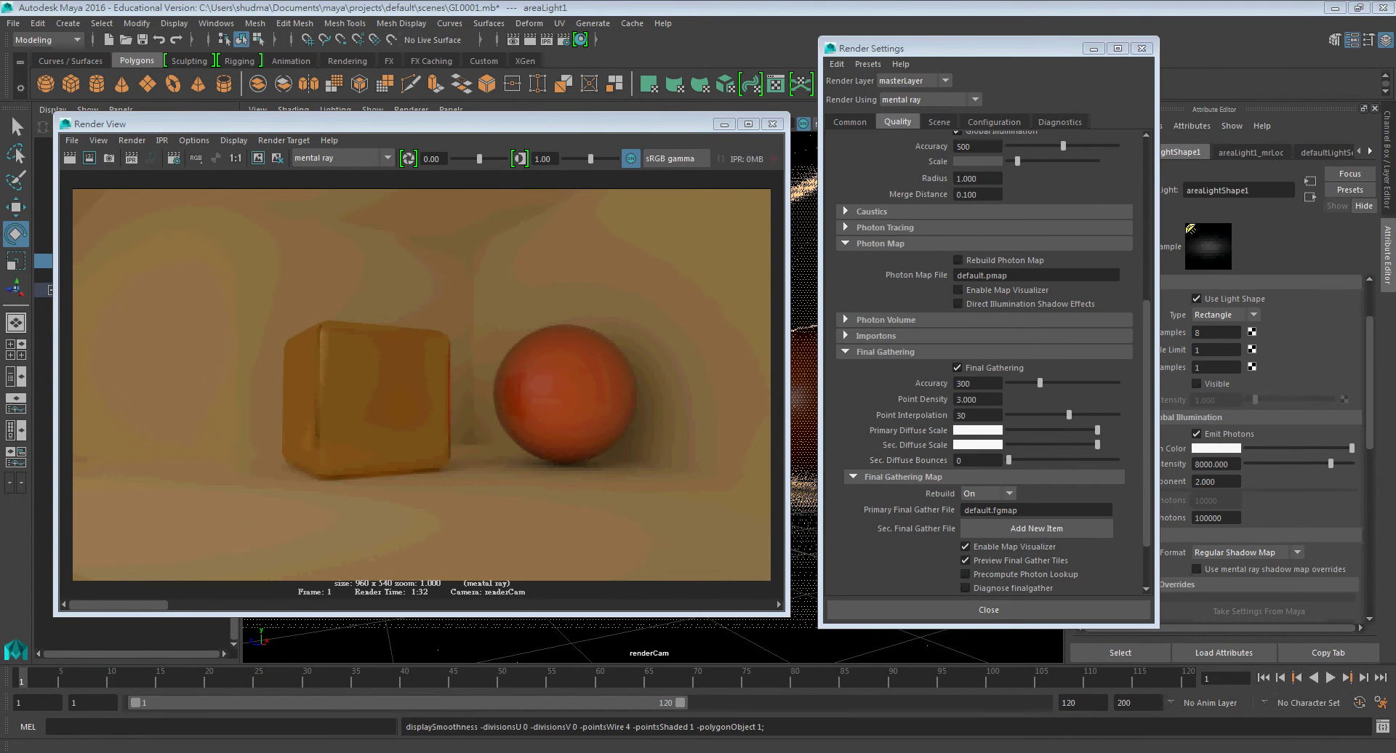
pyautogui.click(988, 494)
pyautogui.click(983, 509)
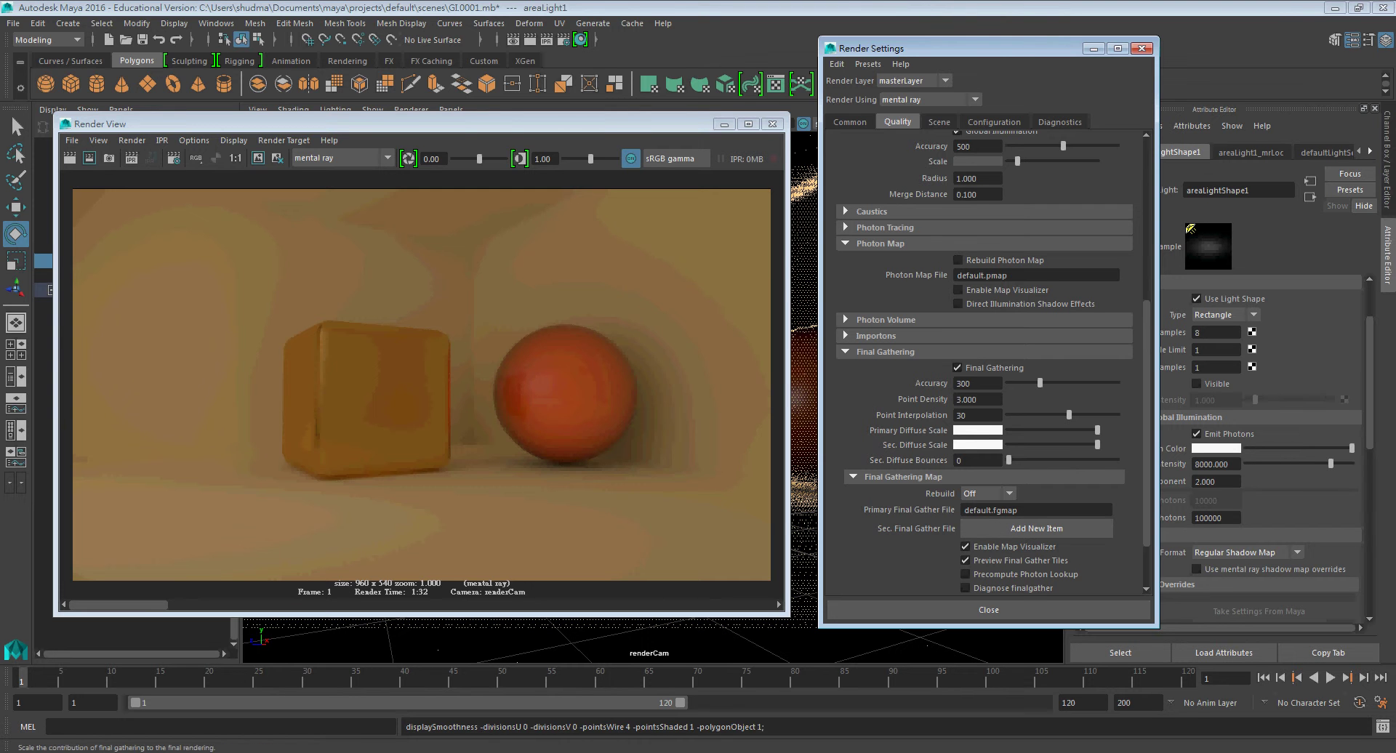
# - Set the Primary Diffuse Scale colour value to 0.3 grey
pyautogui.scroll(2, 994, 363)
pyautogui.scroll(2, 993, 362)
pyautogui.scroll(2, 994, 362)
pyautogui.scroll(2, 993, 362)
pyautogui.scroll(-5, 985, 363)
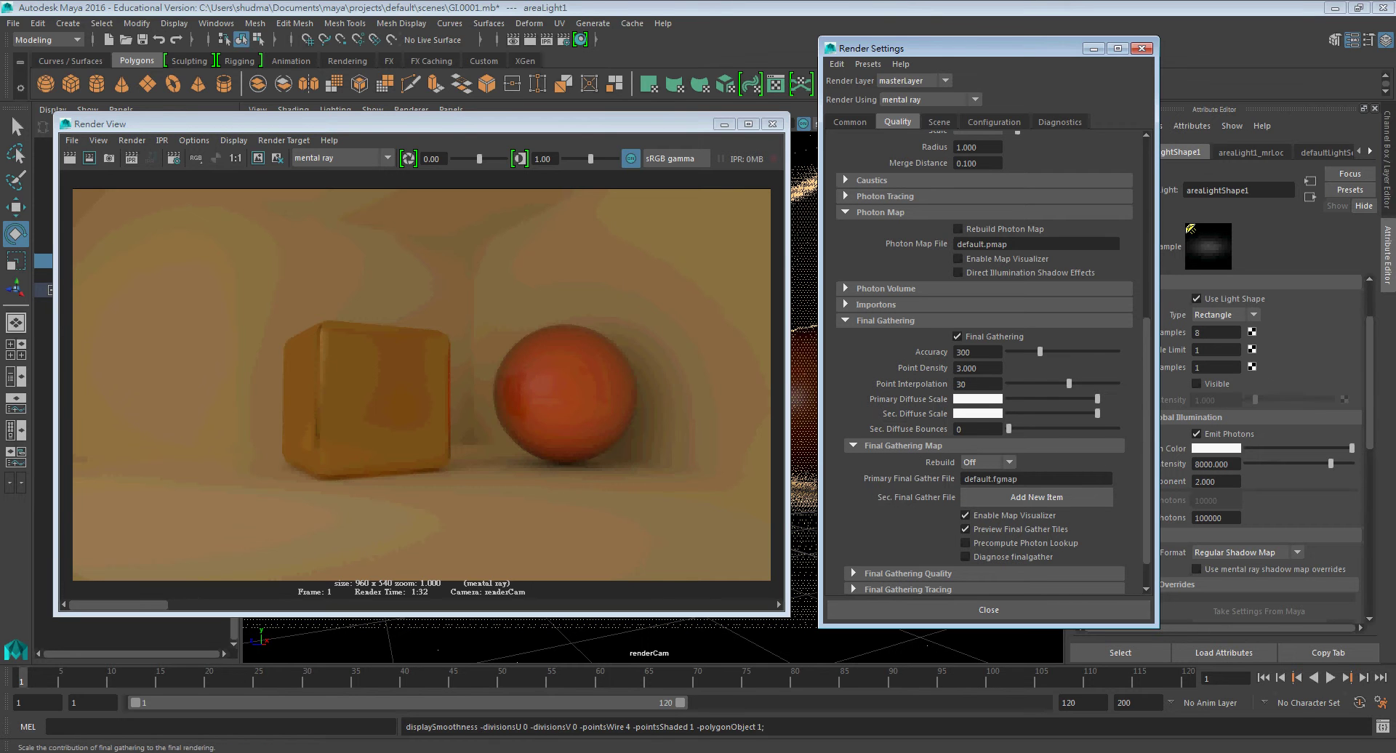
pyautogui.click(977, 398)
pyautogui.press('BackSpace')
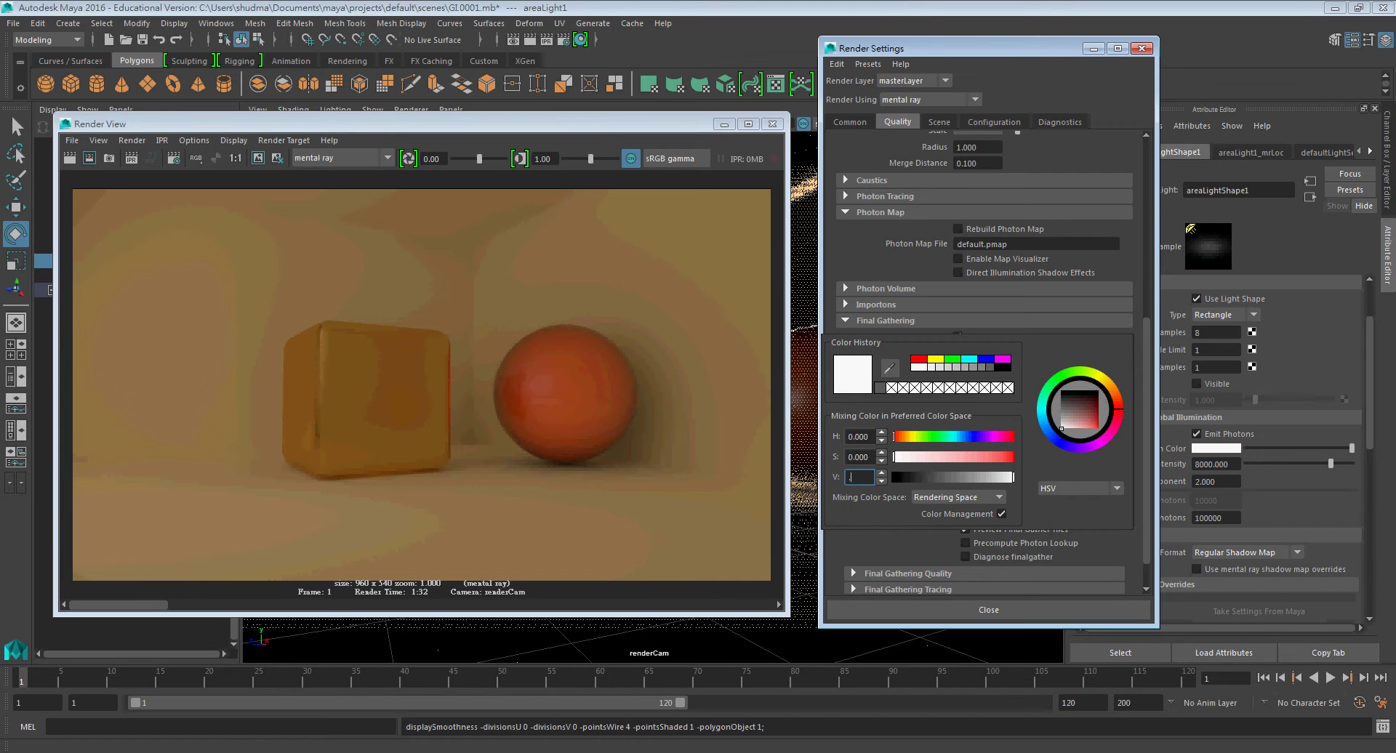
pyautogui.write('0.3')
pyautogui.press('Return')
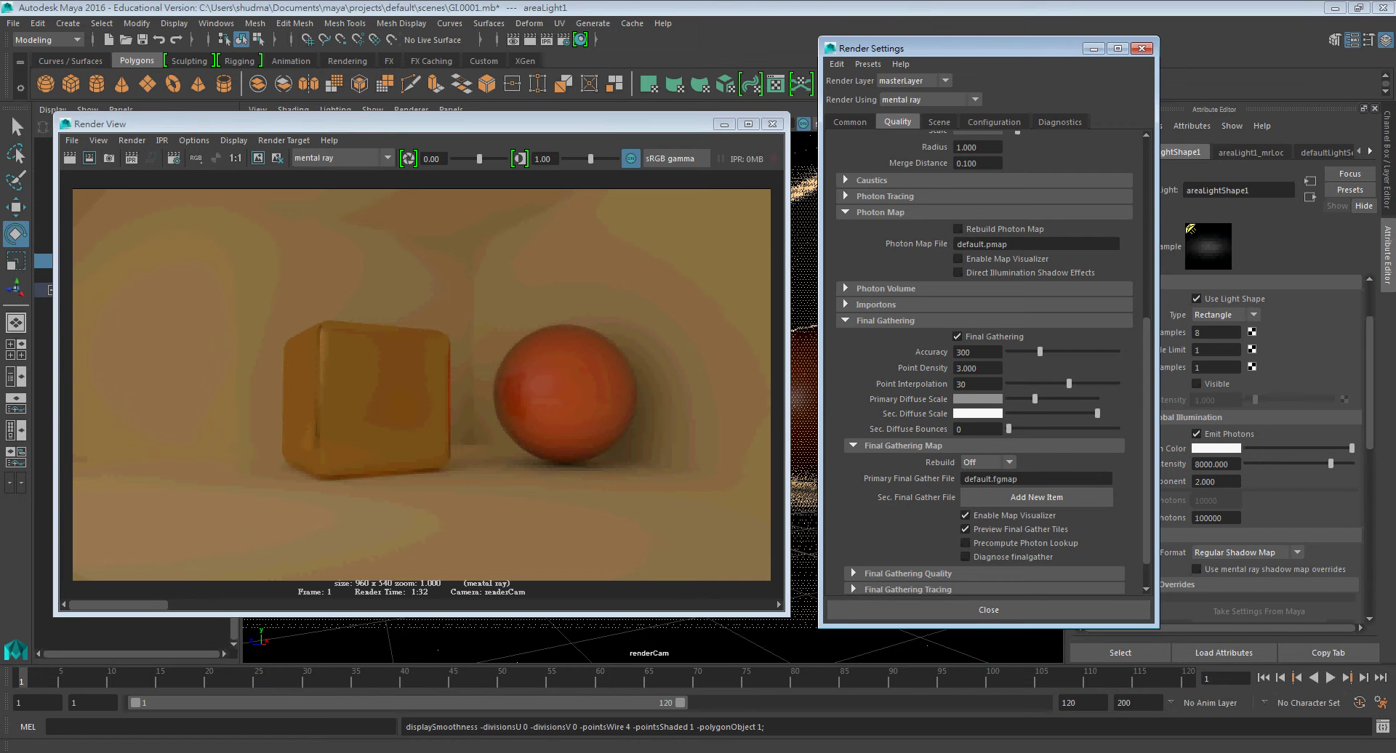
# - Re-render the cube and sphere with the reduced 0.3 diffuse scale
pyautogui.scroll(2, 985, 327)
pyautogui.scroll(2, 985, 364)
pyautogui.scroll(1, 986, 364)
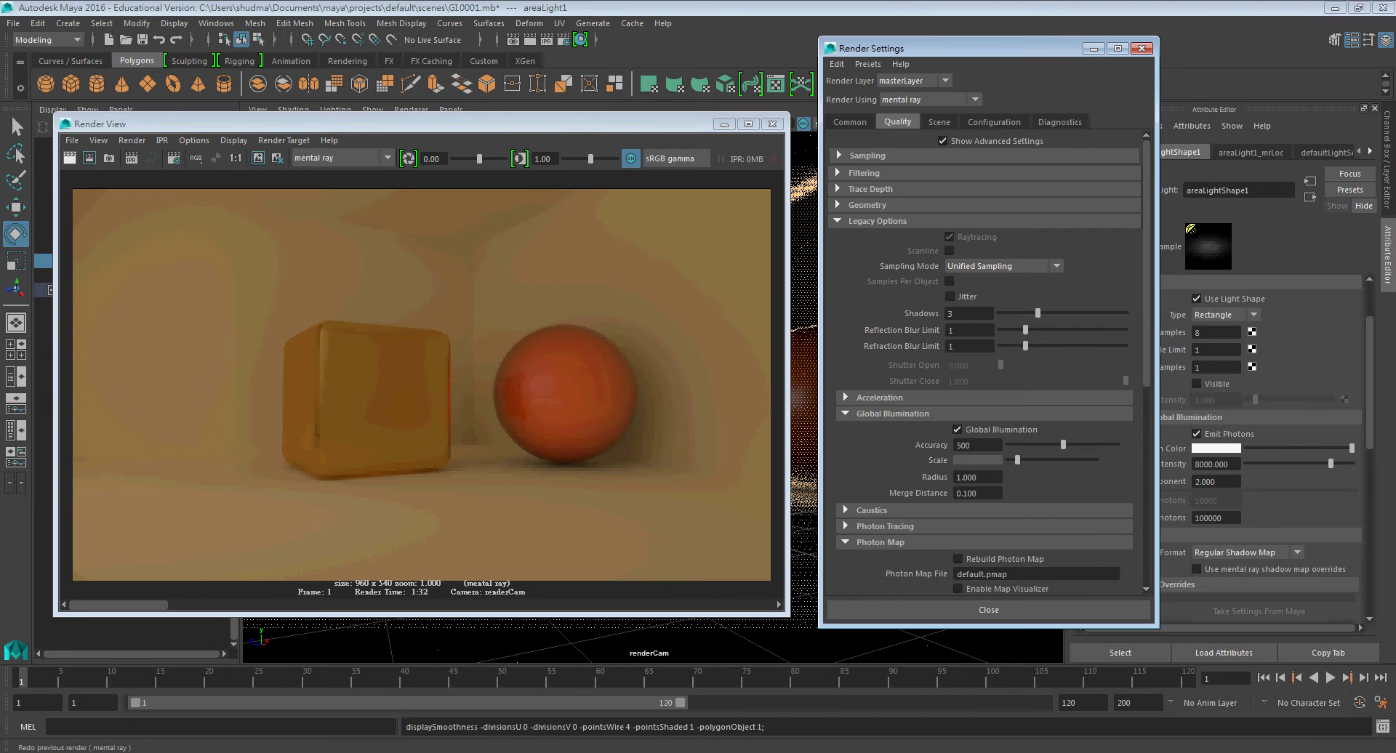
pyautogui.scroll(-2, 985, 364)
pyautogui.scroll(-3, 985, 363)
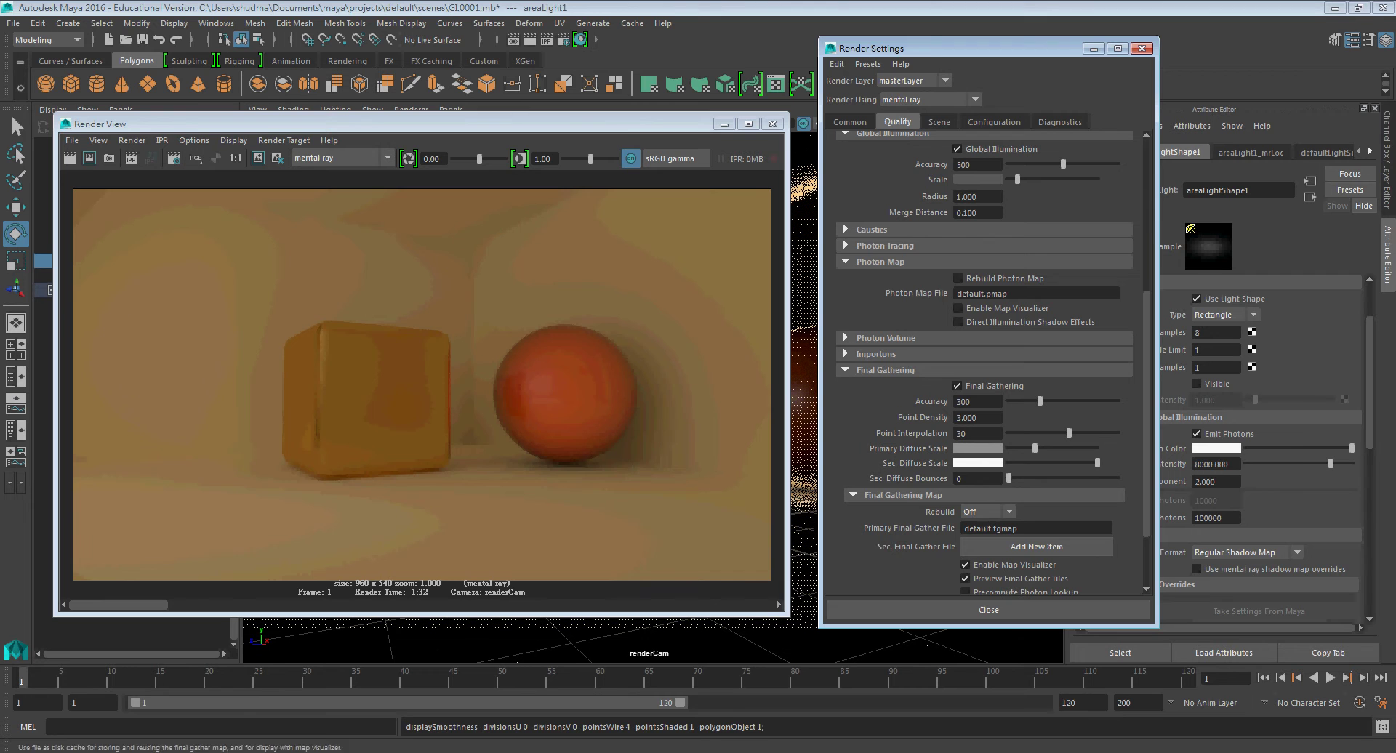
pyautogui.click(70, 158)
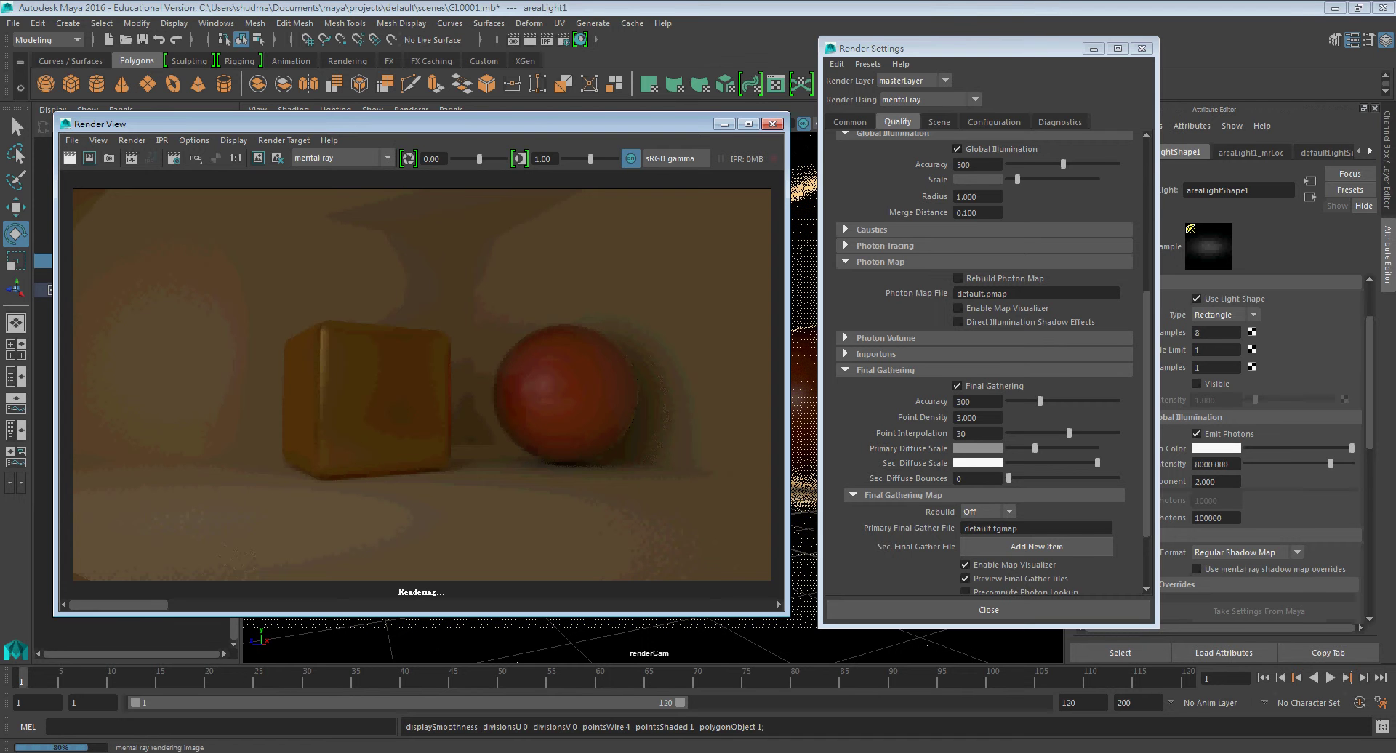
# - Raise the area light Intensity from 0.300 to 0.600 in the Attribute Editor and re-render
pyautogui.moveTo(945, 48); pyautogui.dragTo(779, 68)
pyautogui.scroll(2, 1221, 448)
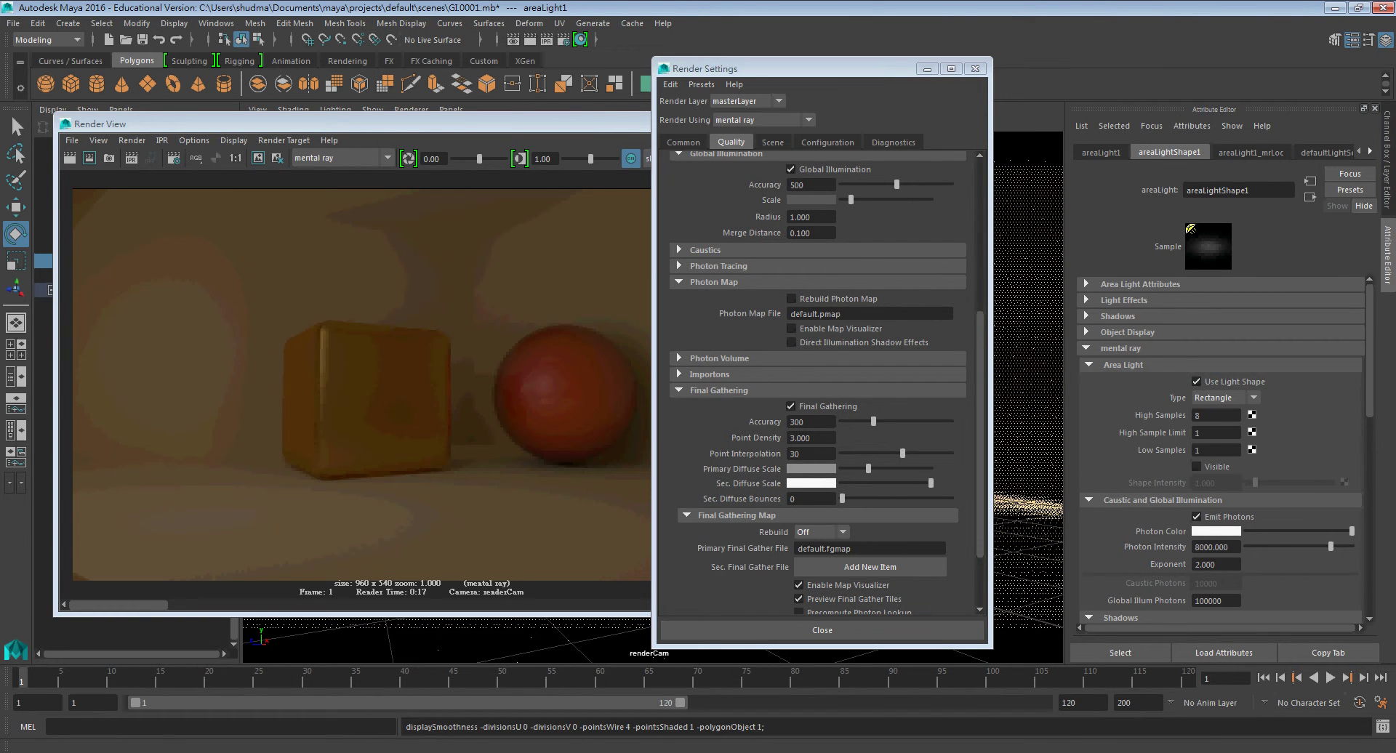
pyautogui.click(1087, 285)
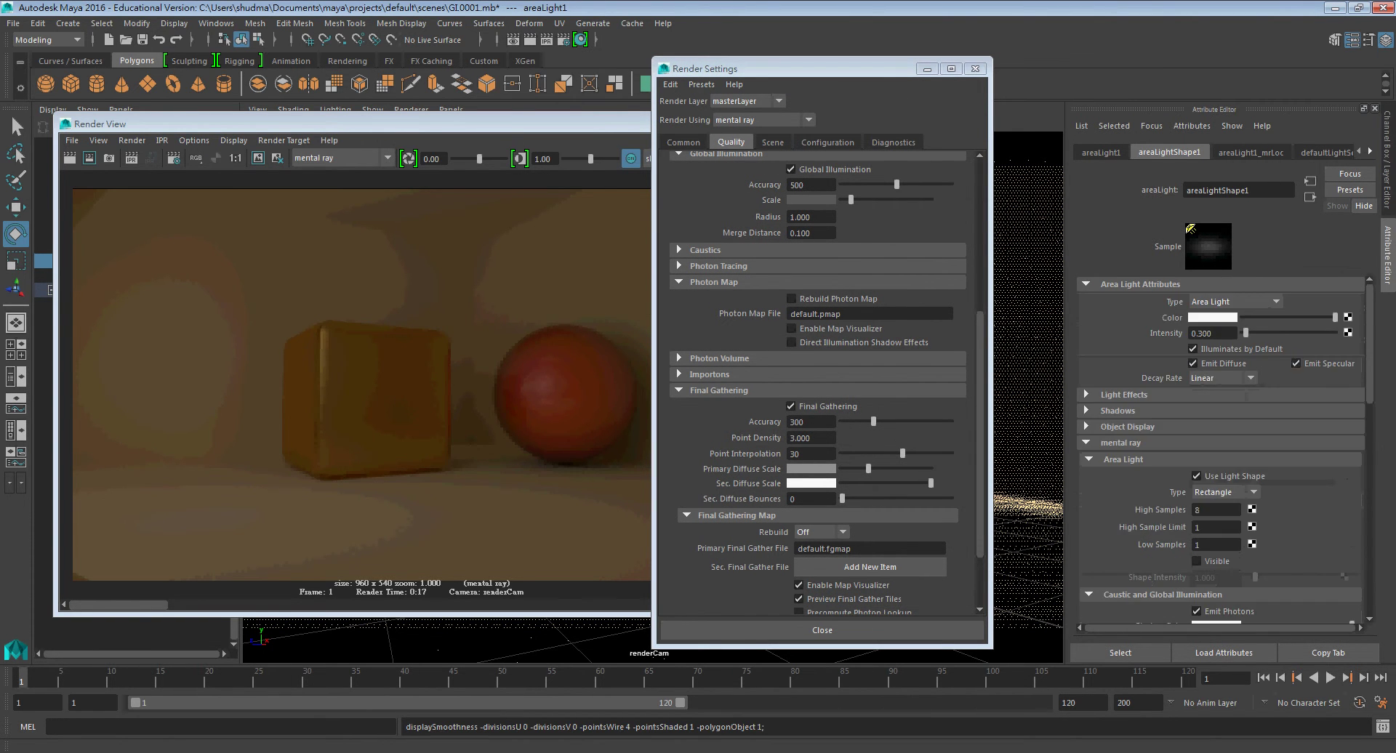
pyautogui.doubleClick(1206, 334)
pyautogui.write('6')
pyautogui.press('Return')
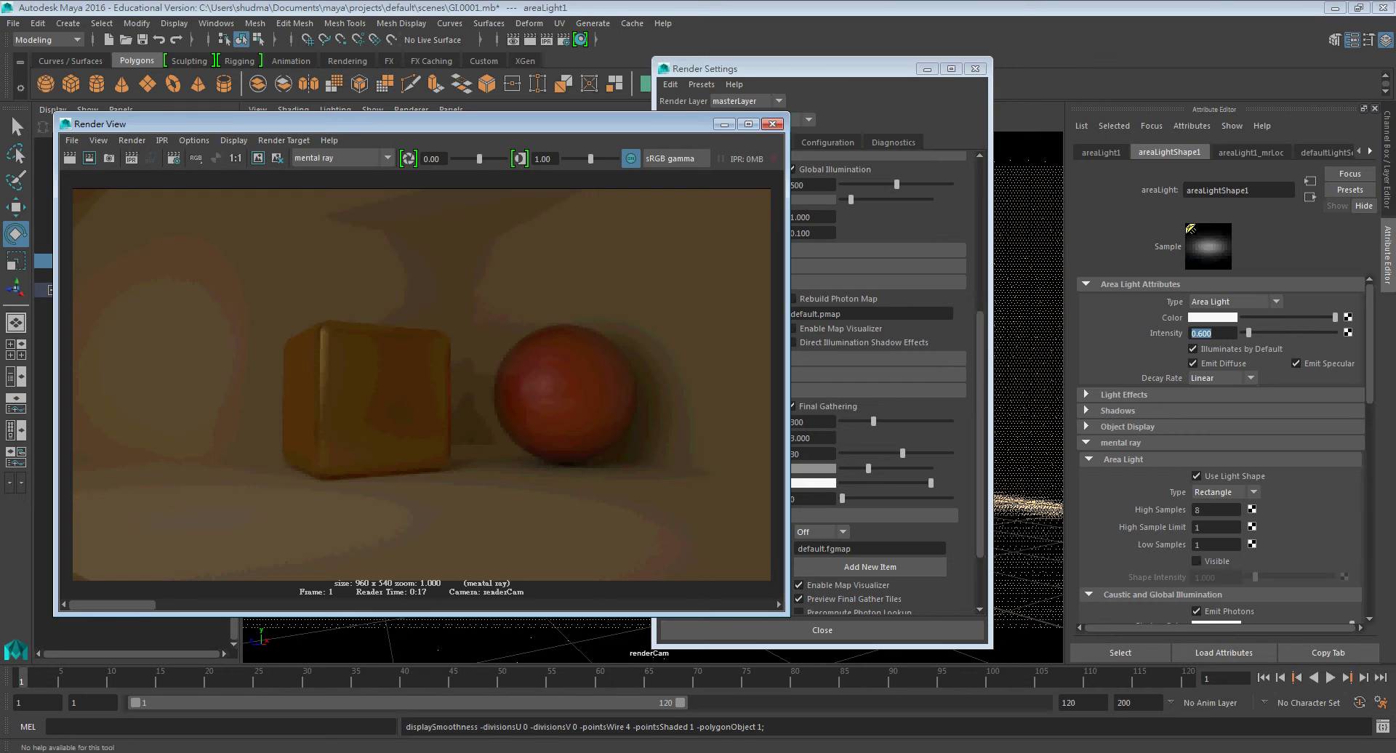
pyautogui.click(70, 158)
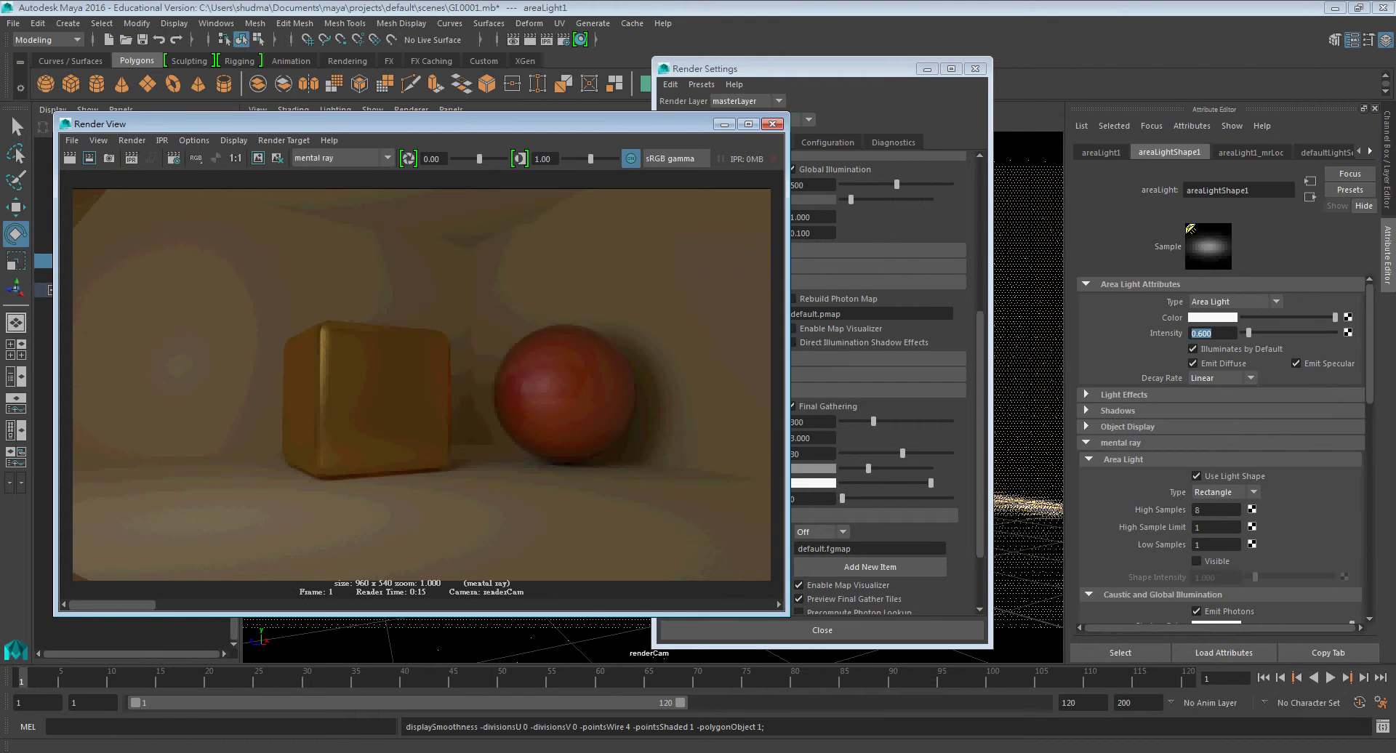
# - Change the area light Intensity to 0.8 and redo the render
pyautogui.moveTo(1197, 333); pyautogui.dragTo(1213, 333)
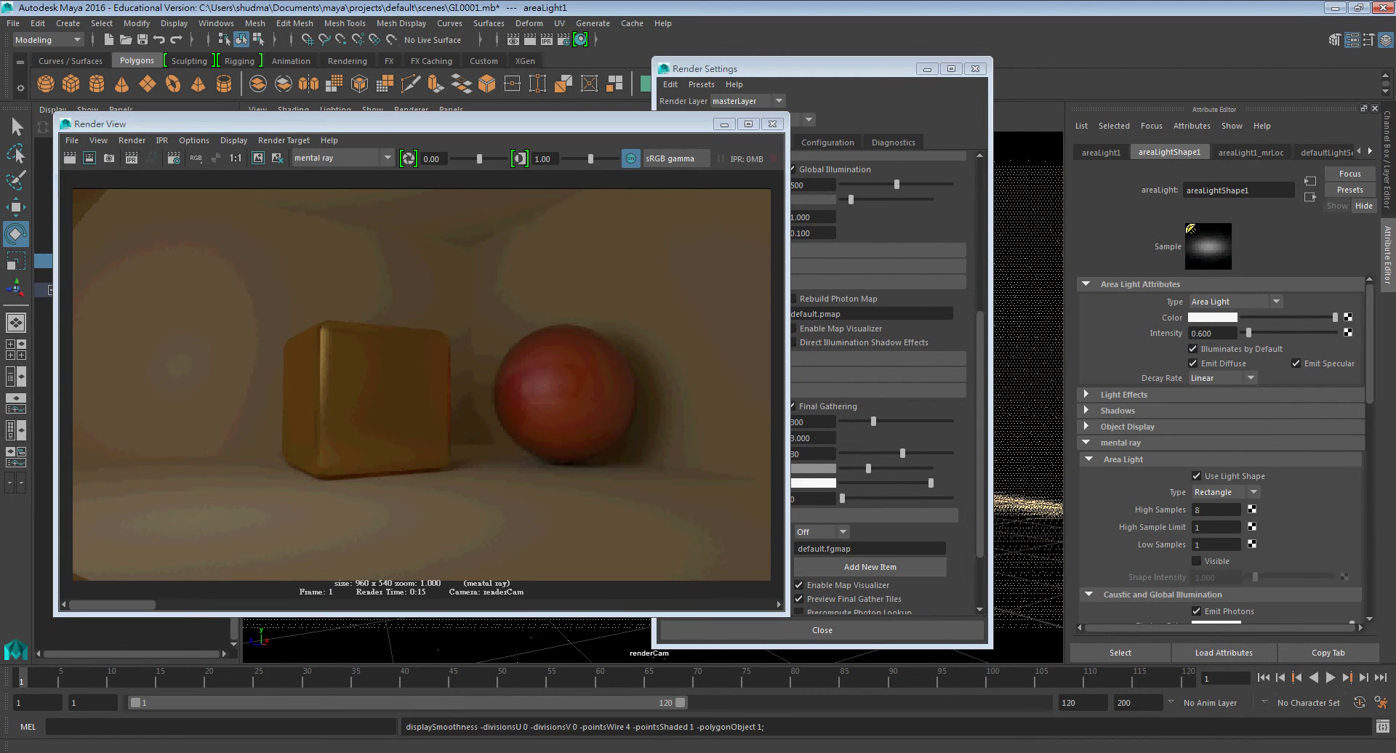
pyautogui.write('8')
pyautogui.click(69, 157)
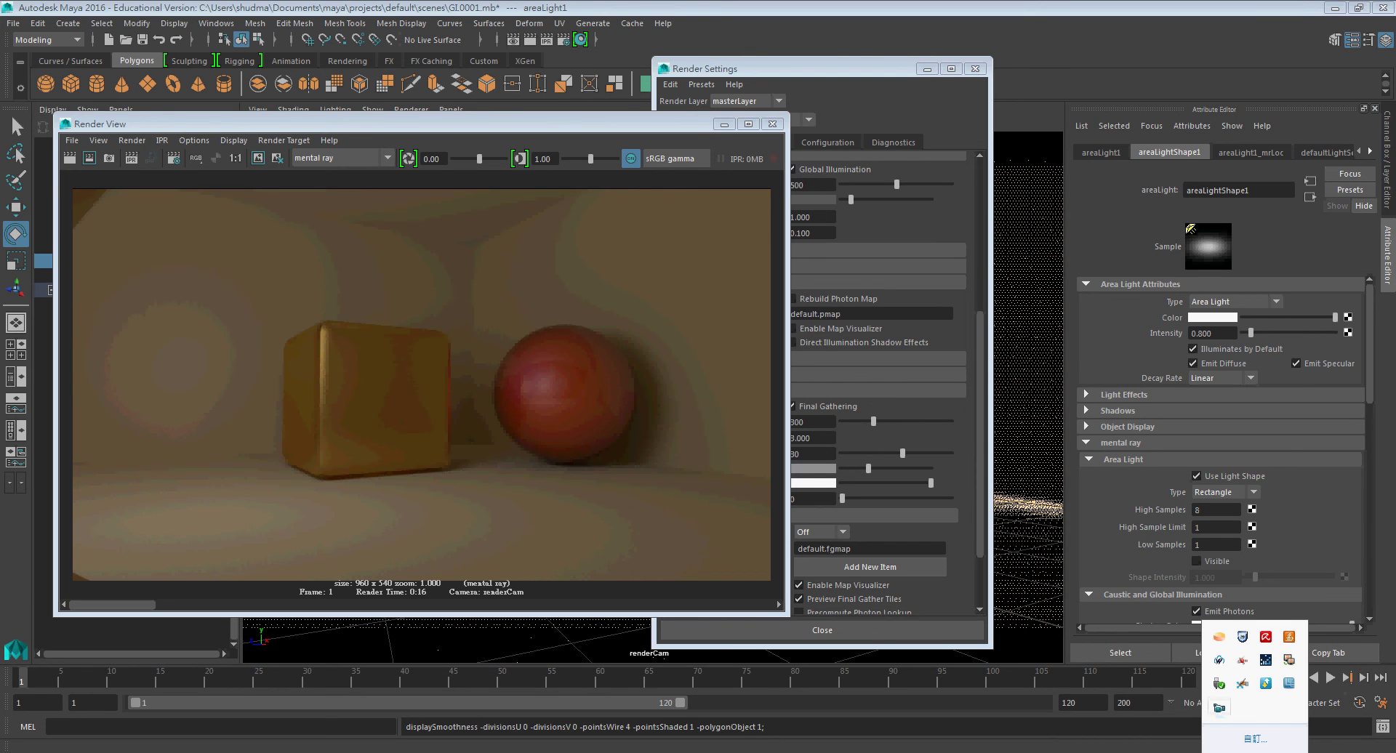
# - Restore the TRBS10.0 classroom monitor window from its tray icon menu
pyautogui.click(1289, 660)
pyautogui.rightClick(1289, 660)
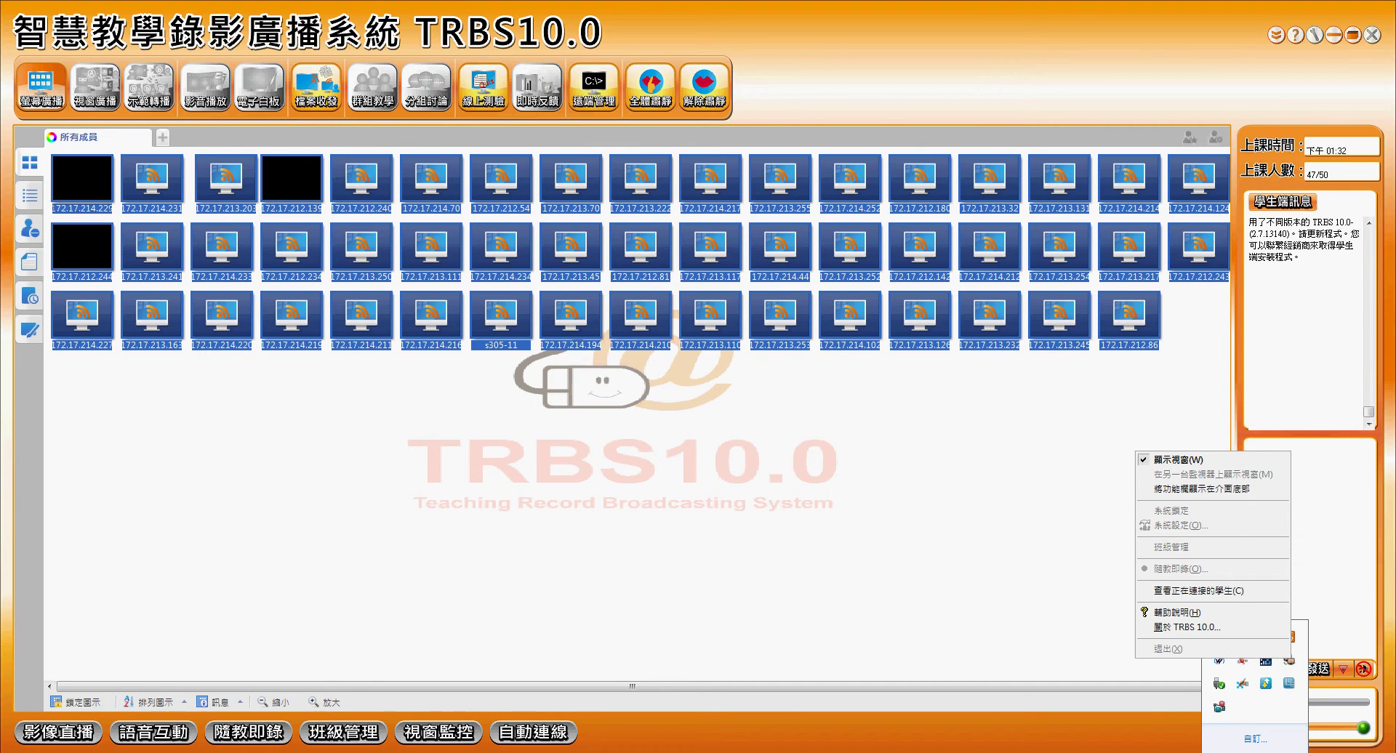
pyautogui.click(1178, 460)
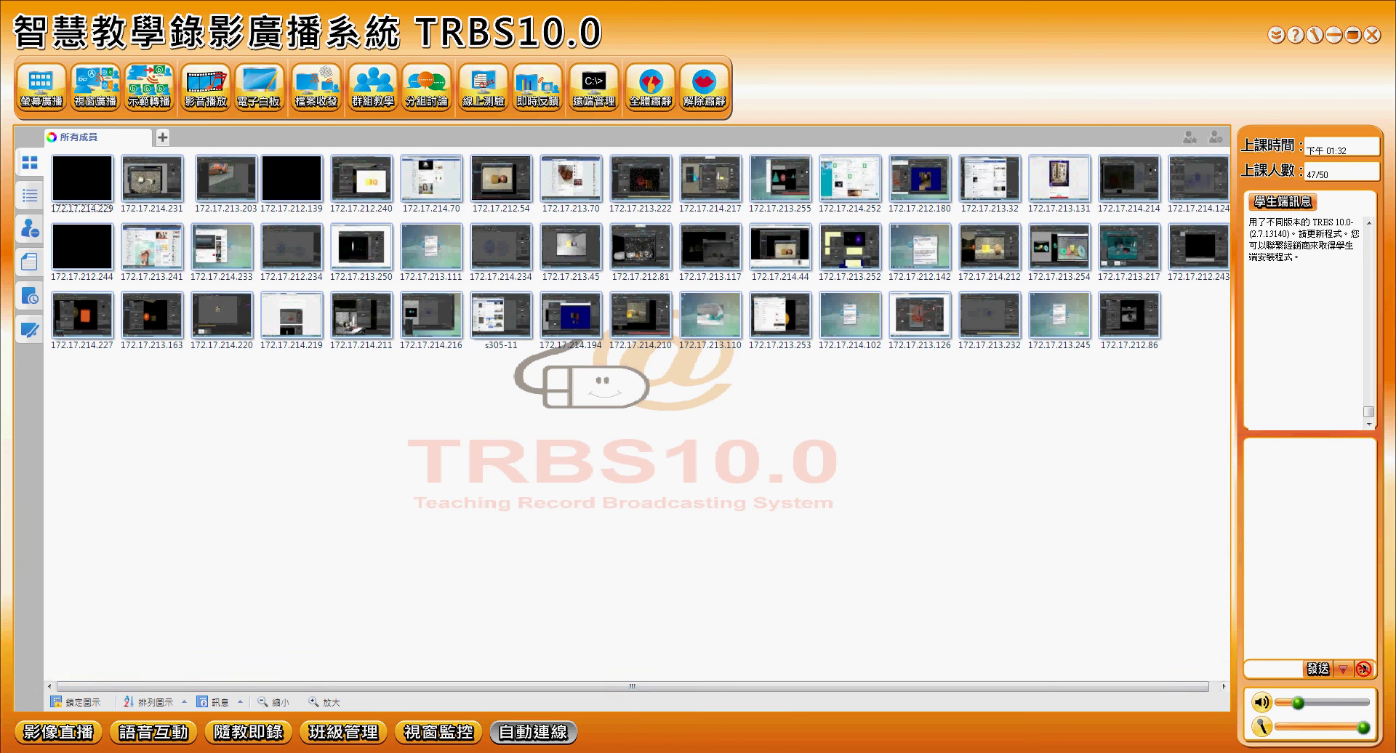
pyautogui.click(1255, 752)
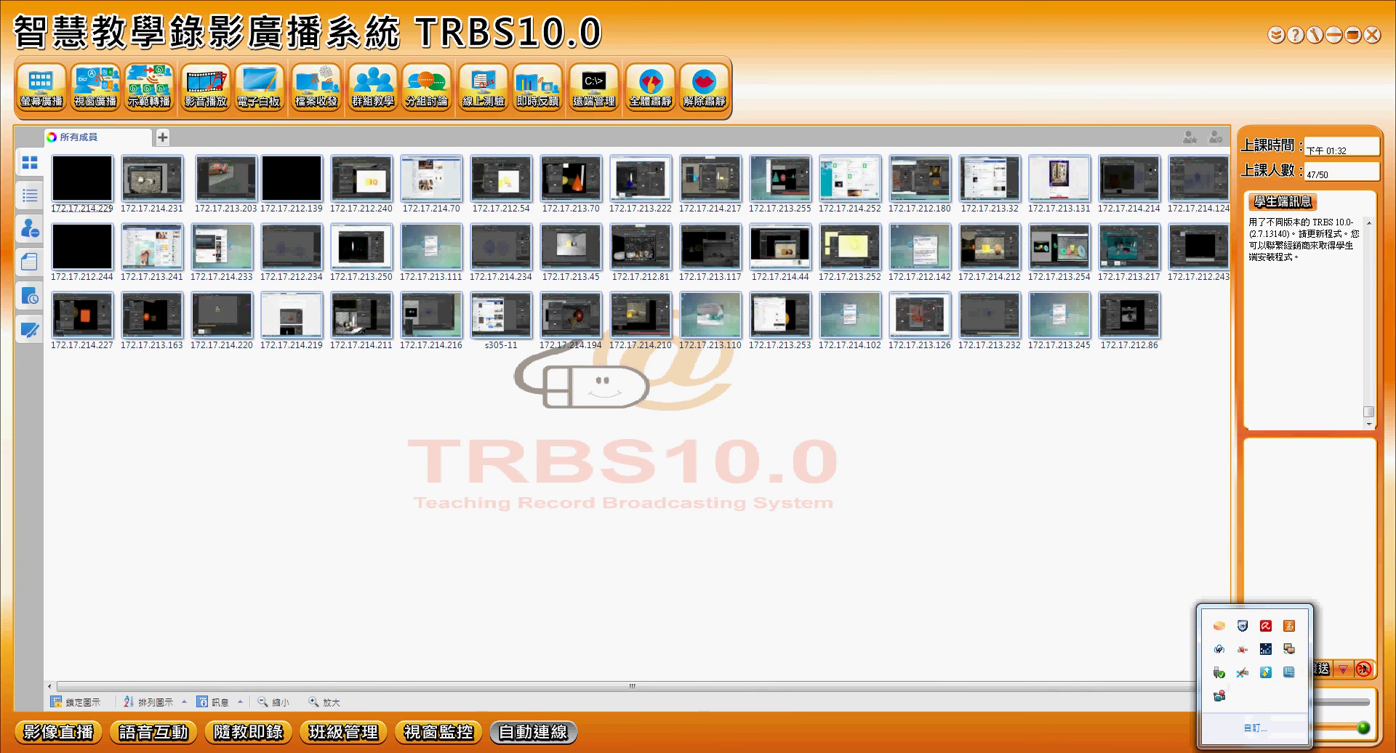